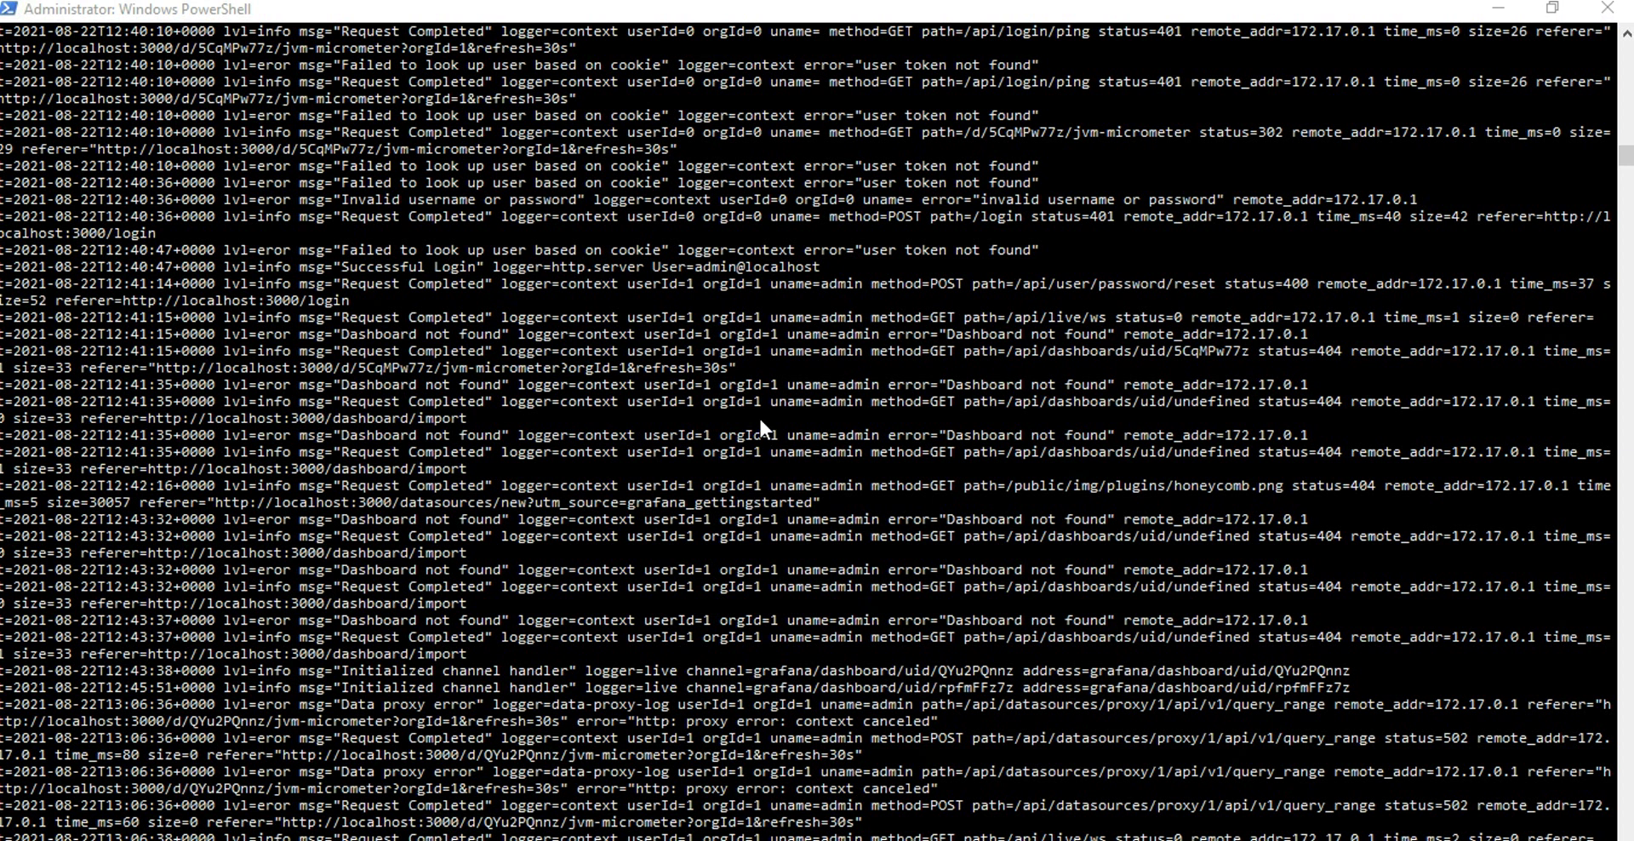
# - Clear the old Grafana log output from the PowerShell console with cls
pyautogui.scroll(-2, 759, 417)
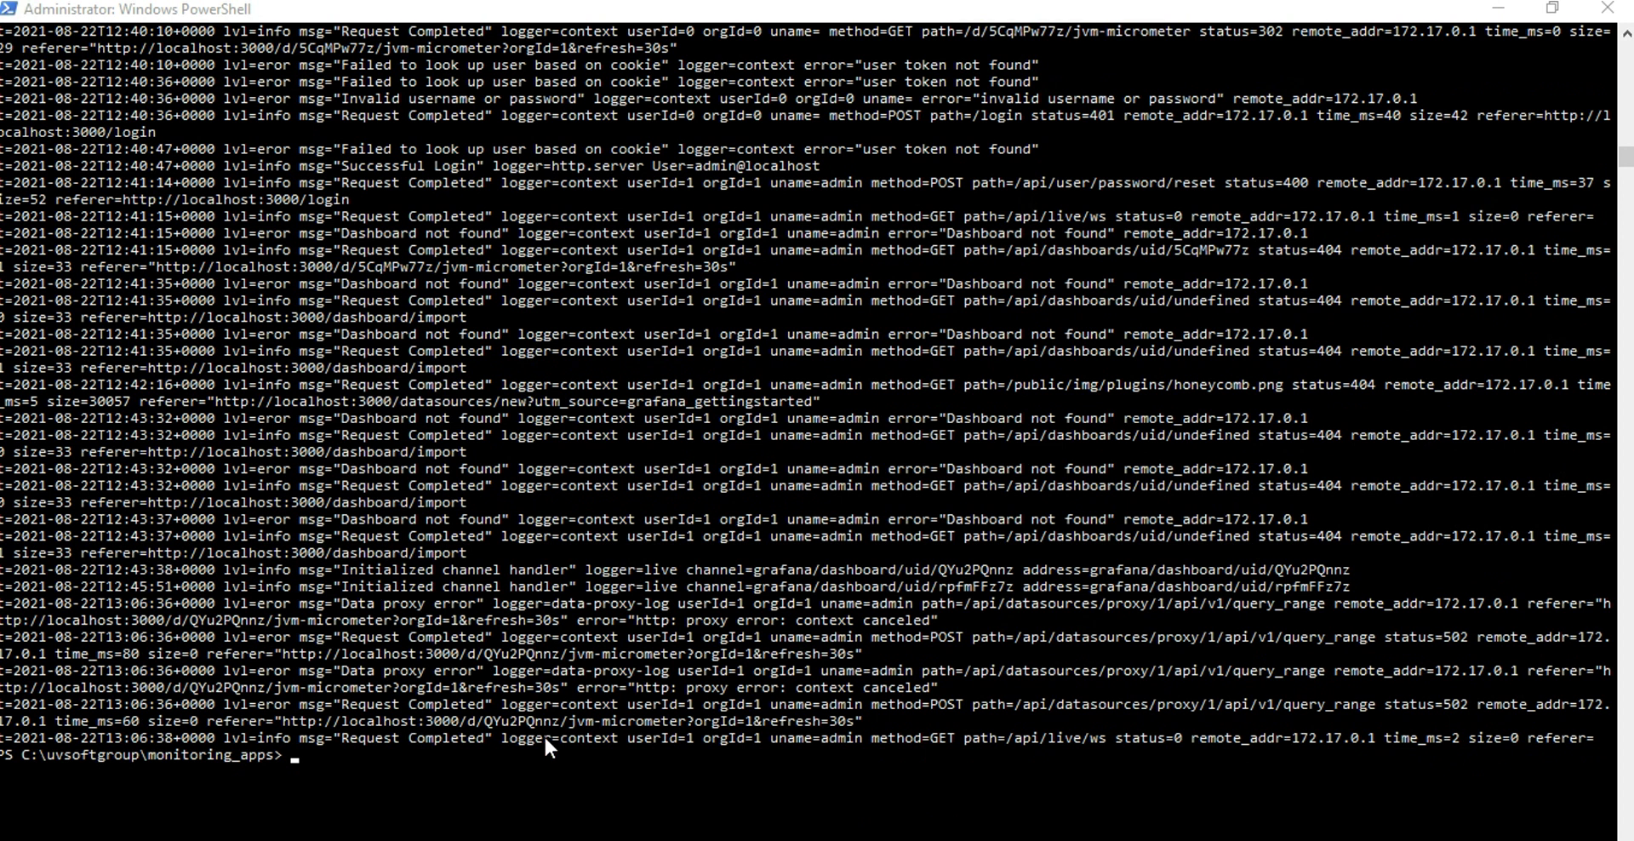
pyautogui.click(344, 772)
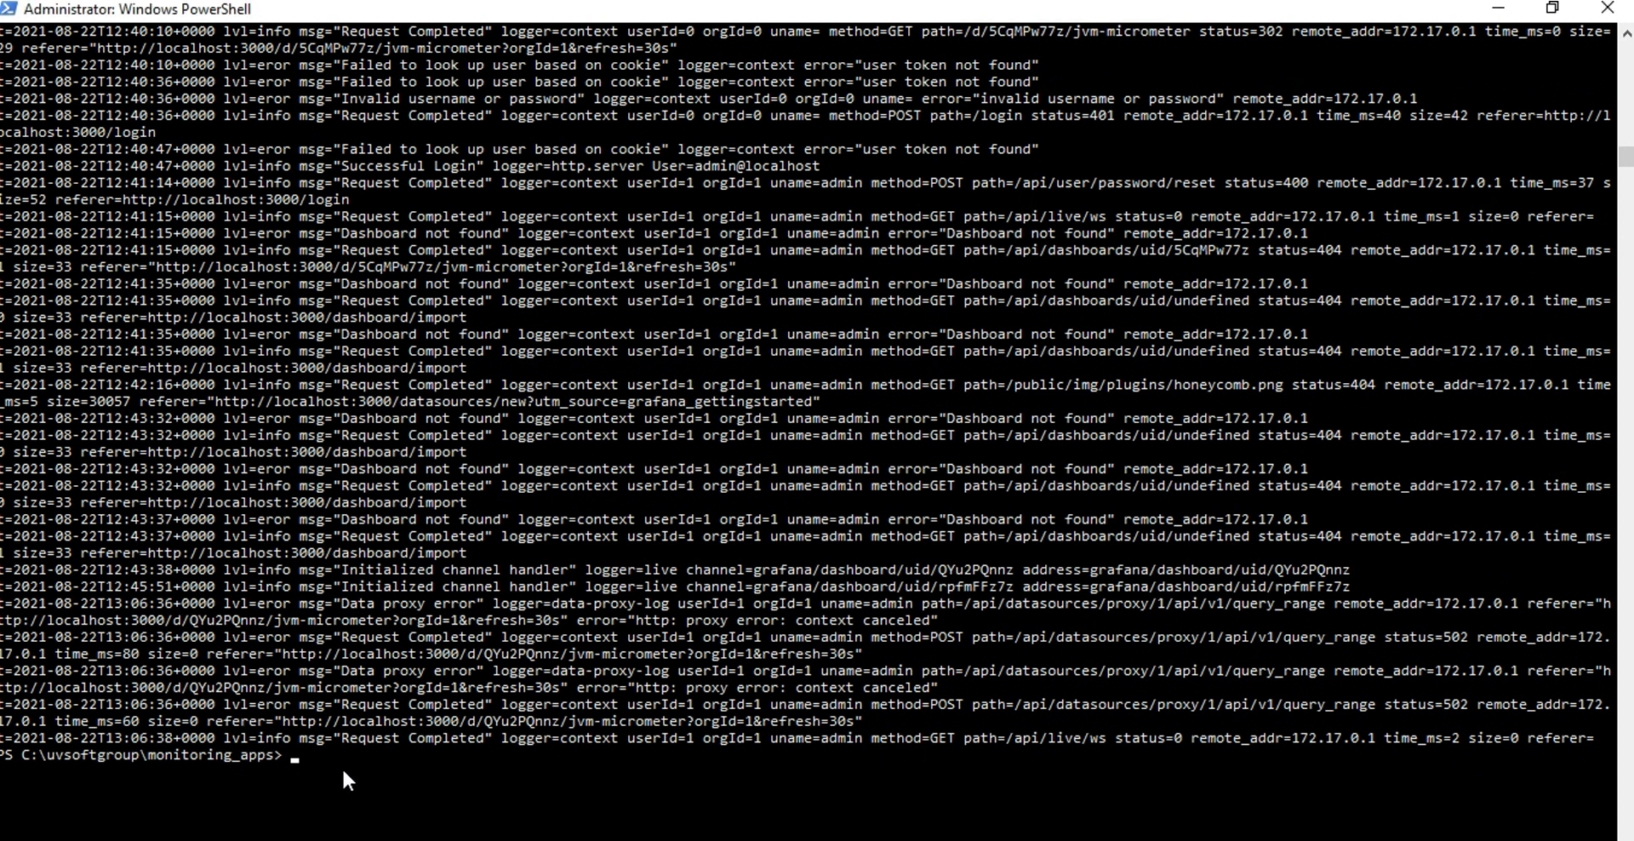
pyautogui.write('cls')
pyautogui.press('Return')
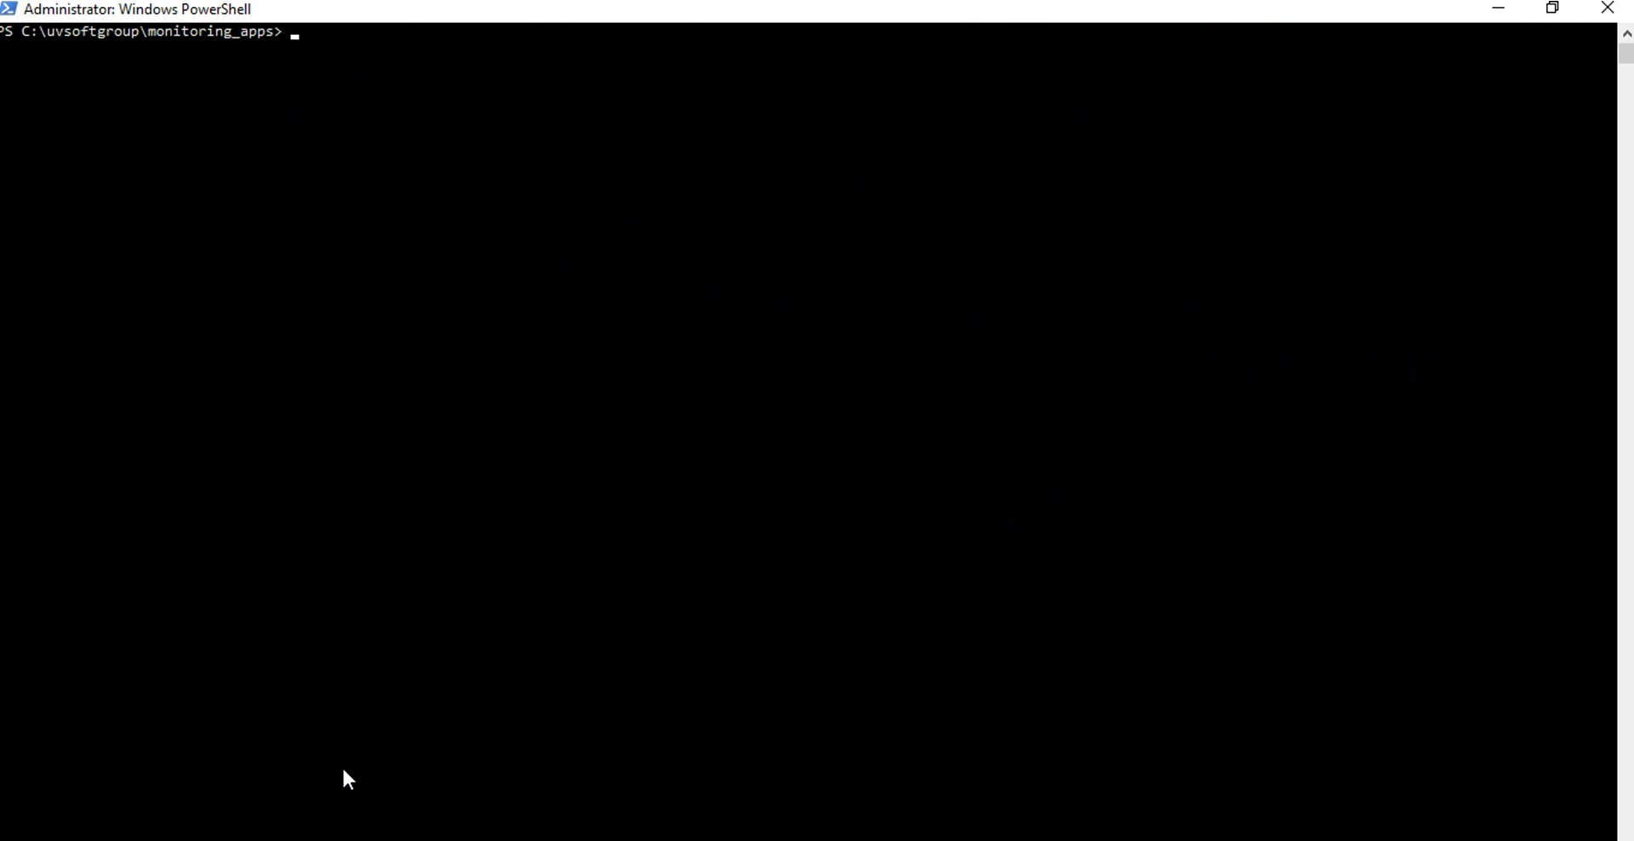
# - Recall docker ps to list the running grafana_ui and prometheus_ui containers
pyautogui.write('do')
pyautogui.press('BackSpace')
pyautogui.press('BackSpace')
pyautogui.write('cls')
pyautogui.press('Up')
pyautogui.press('Up')
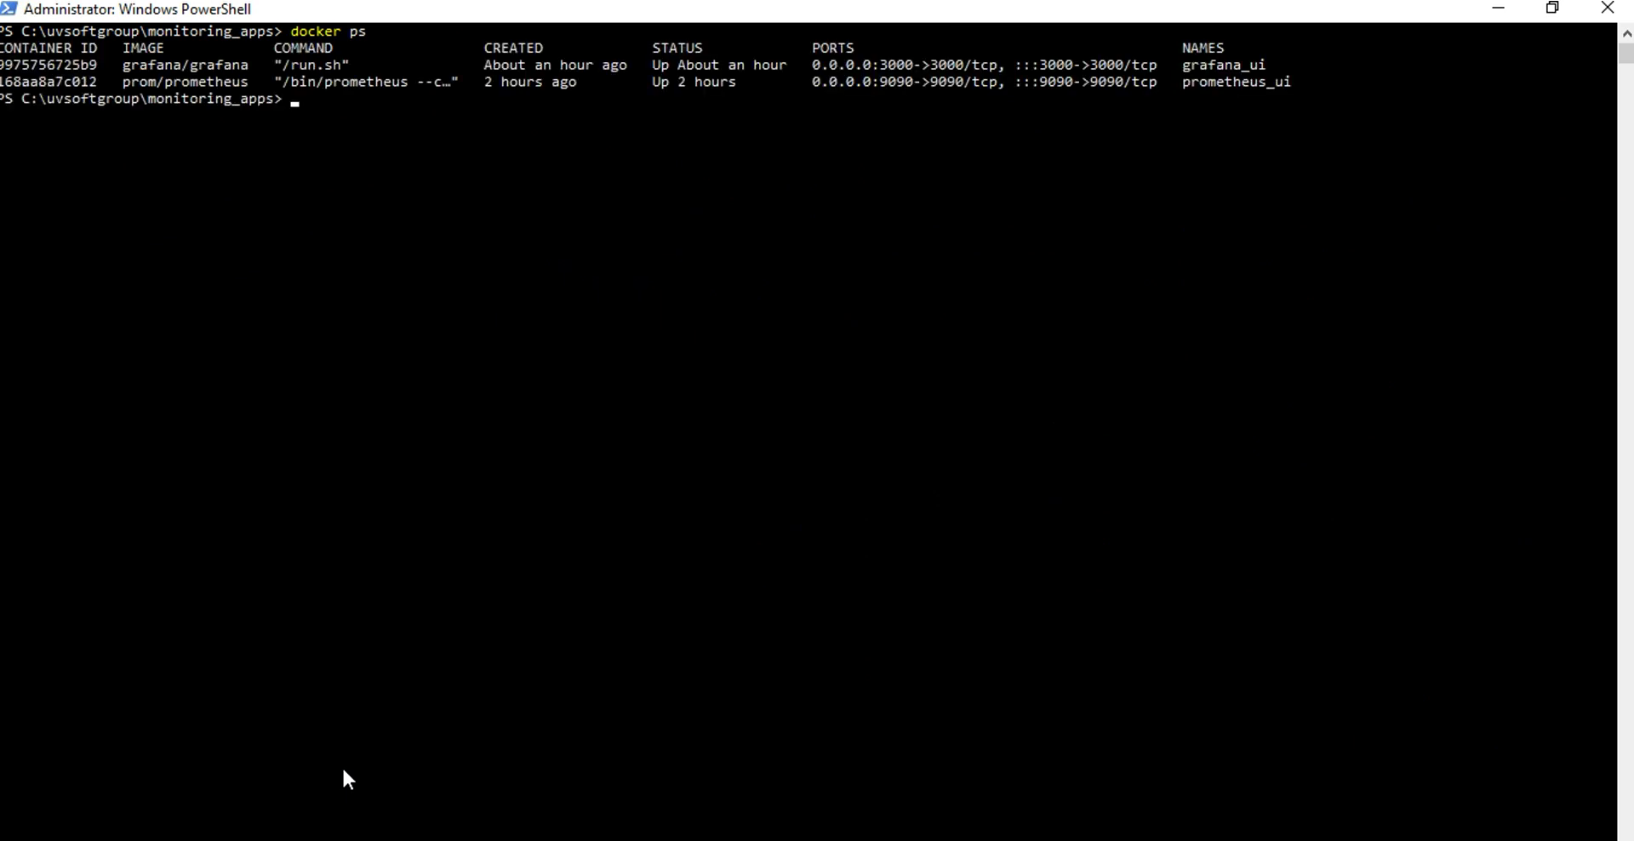
pyautogui.press('Up')
# - Change the recalled command to 'docker logs' and select Prometheus container ID 168aa8a7c012
pyautogui.press('BackSpace')
pyautogui.press('BackSpace')
pyautogui.write('logs')
pyautogui.moveTo(94, 81); pyautogui.dragTo(3, 81)
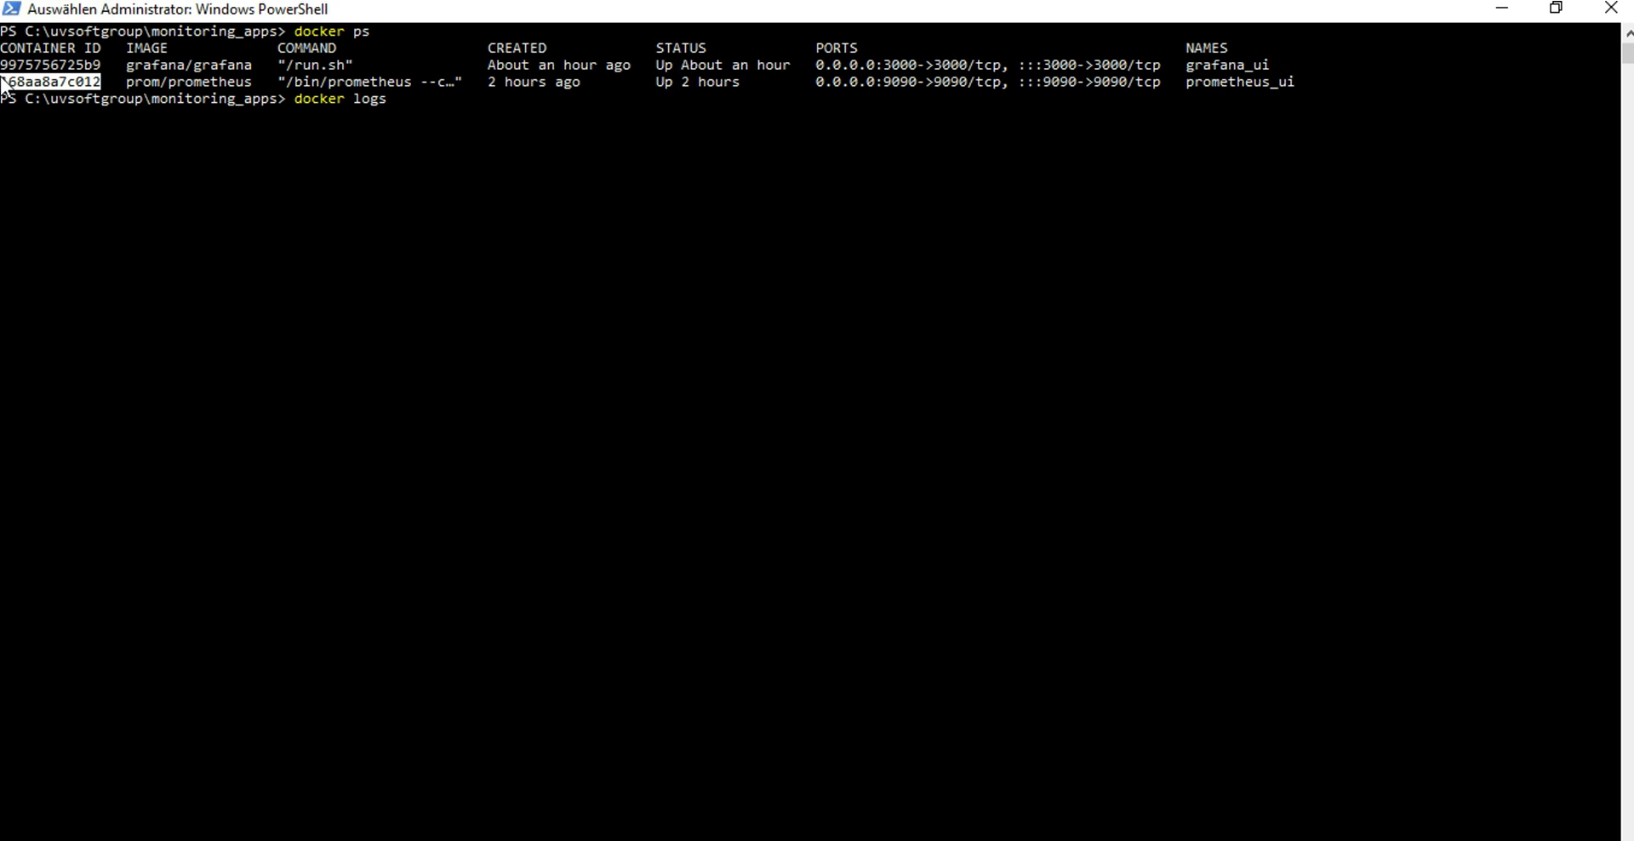
# - Paste container ID 168aa8a7c012 after docker logs to show Prometheus startup logs
pyautogui.rightClick(2, 81)
pyautogui.rightClick(434, 90)
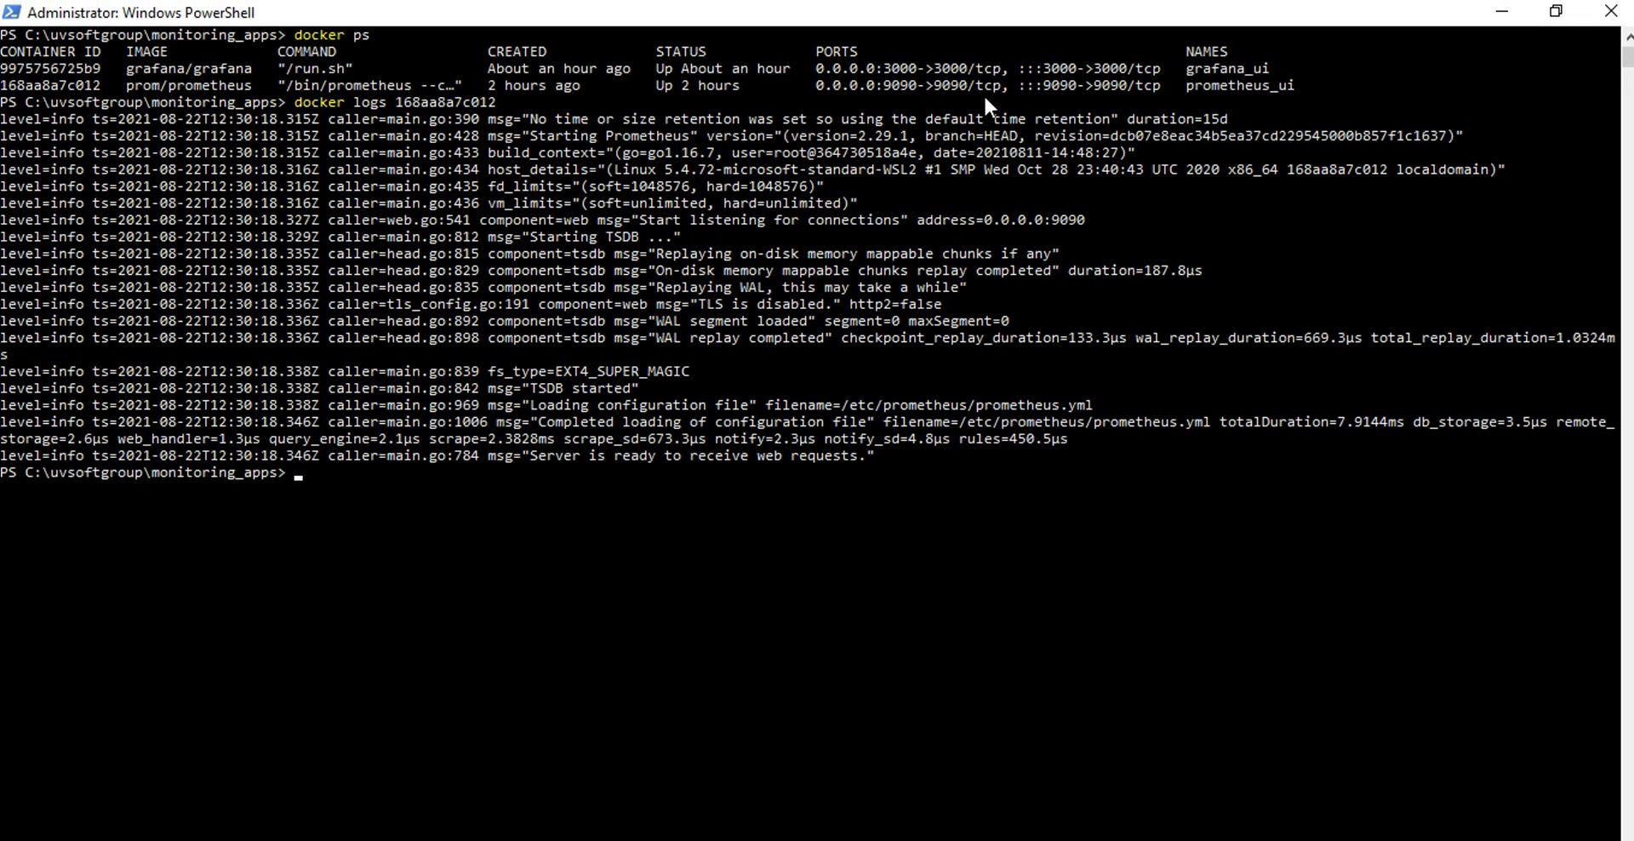
pyautogui.press('Up')
pyautogui.press('Up')
pyautogui.press('Up')
pyautogui.press('Up')
pyautogui.press('Up')
pyautogui.press('Up')
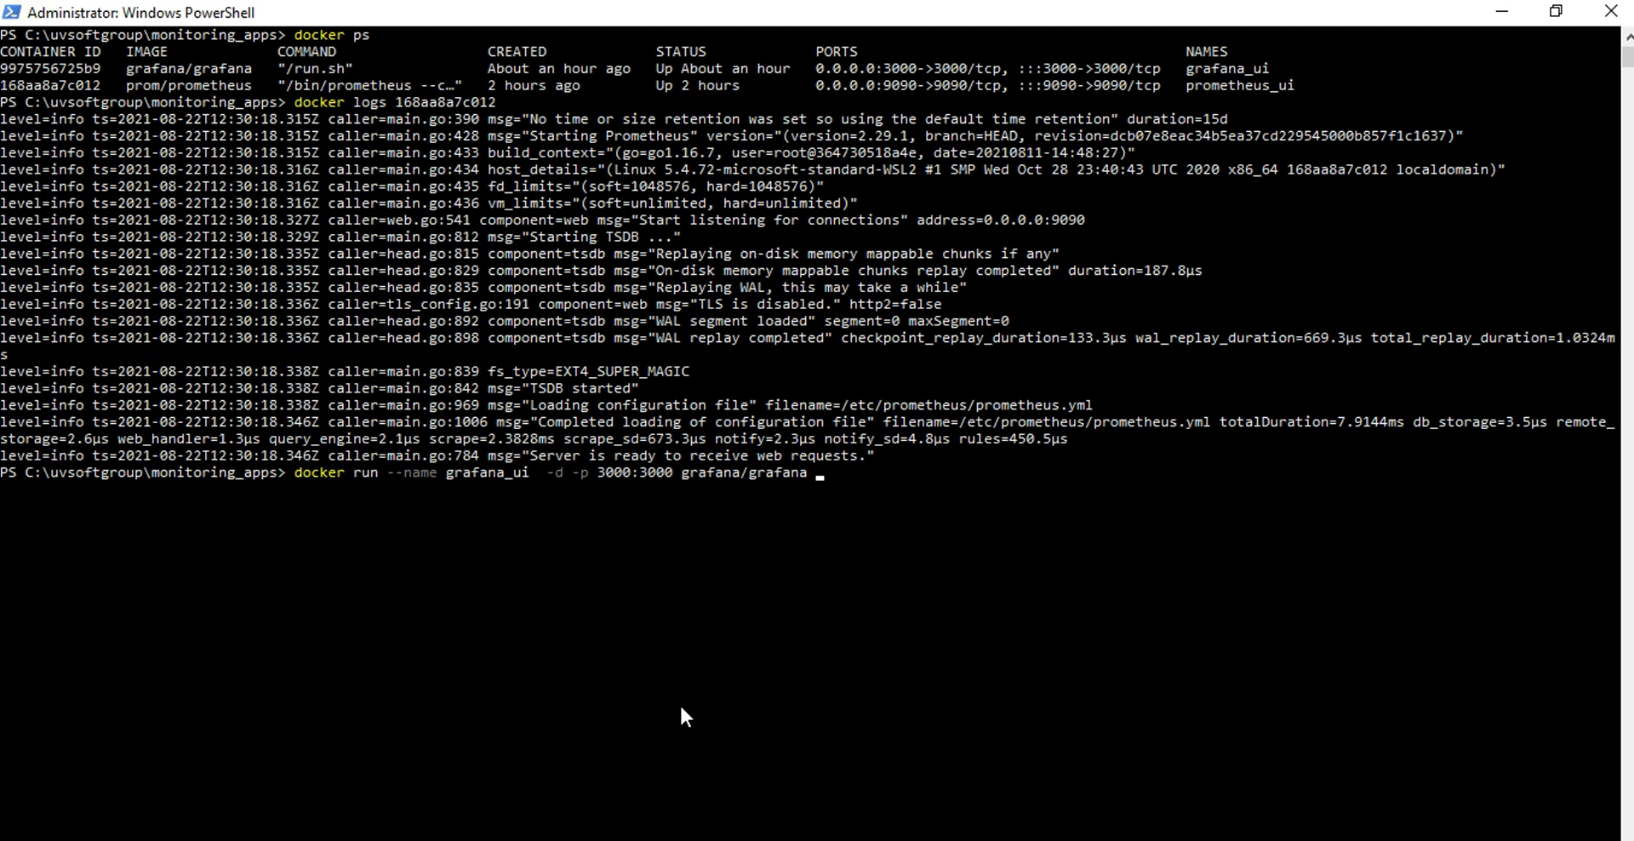
# - Review the earlier Prometheus docker run commands in history, then clear the console with cls
pyautogui.press('Up')
pyautogui.press('Up')
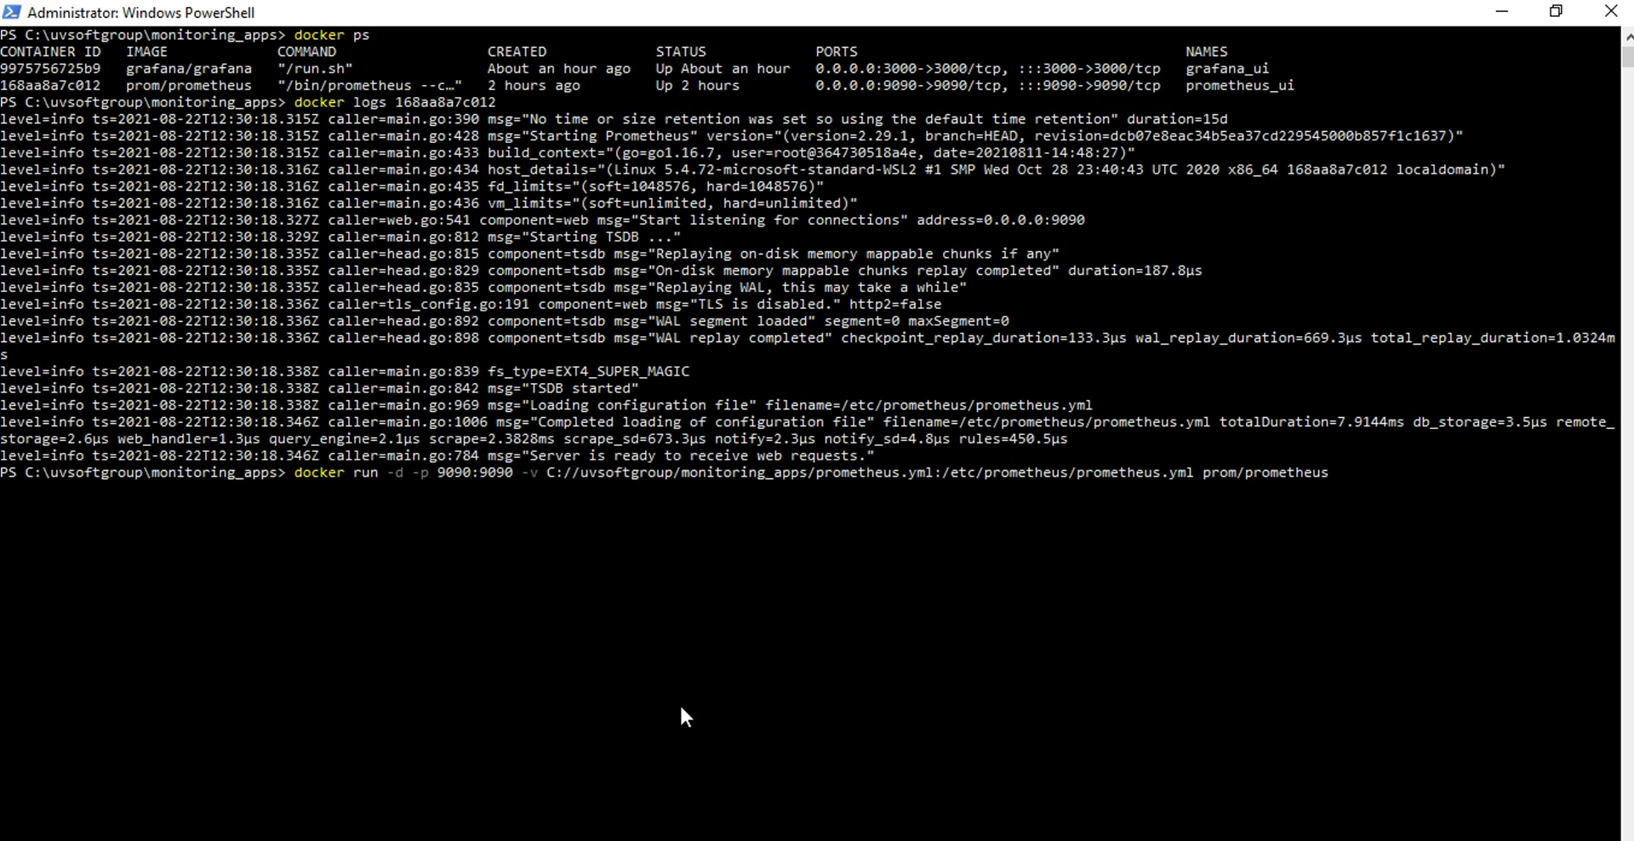
pyautogui.press('Down')
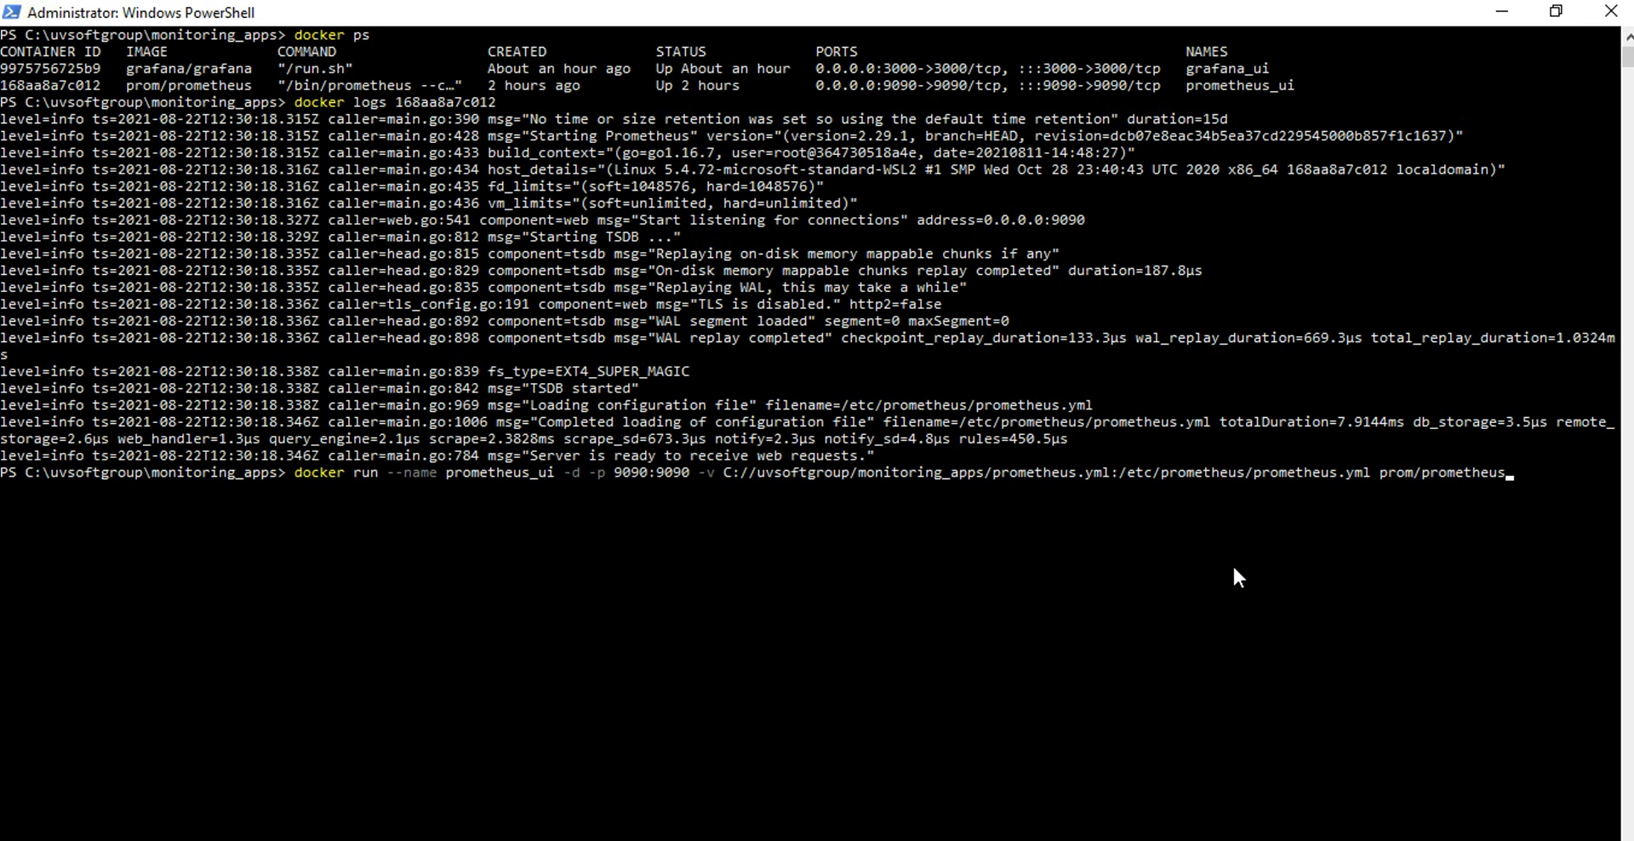
pyautogui.press('BackSpace')
pyautogui.press('BackSpace')
pyautogui.press('BackSpace')
pyautogui.press('BackSpace')
pyautogui.press('BackSpace')
pyautogui.press('BackSpace')
pyautogui.press('BackSpace')
pyautogui.press('BackSpace')
pyautogui.press('BackSpace')
pyautogui.press('BackSpace')
pyautogui.press('BackSpace')
pyautogui.press('BackSpace')
pyautogui.press('BackSpace')
pyautogui.press('BackSpace')
pyautogui.press('BackSpace')
pyautogui.press('BackSpace')
pyautogui.press('BackSpace')
pyautogui.press('BackSpace')
pyautogui.press('BackSpace')
pyautogui.press('BackSpace')
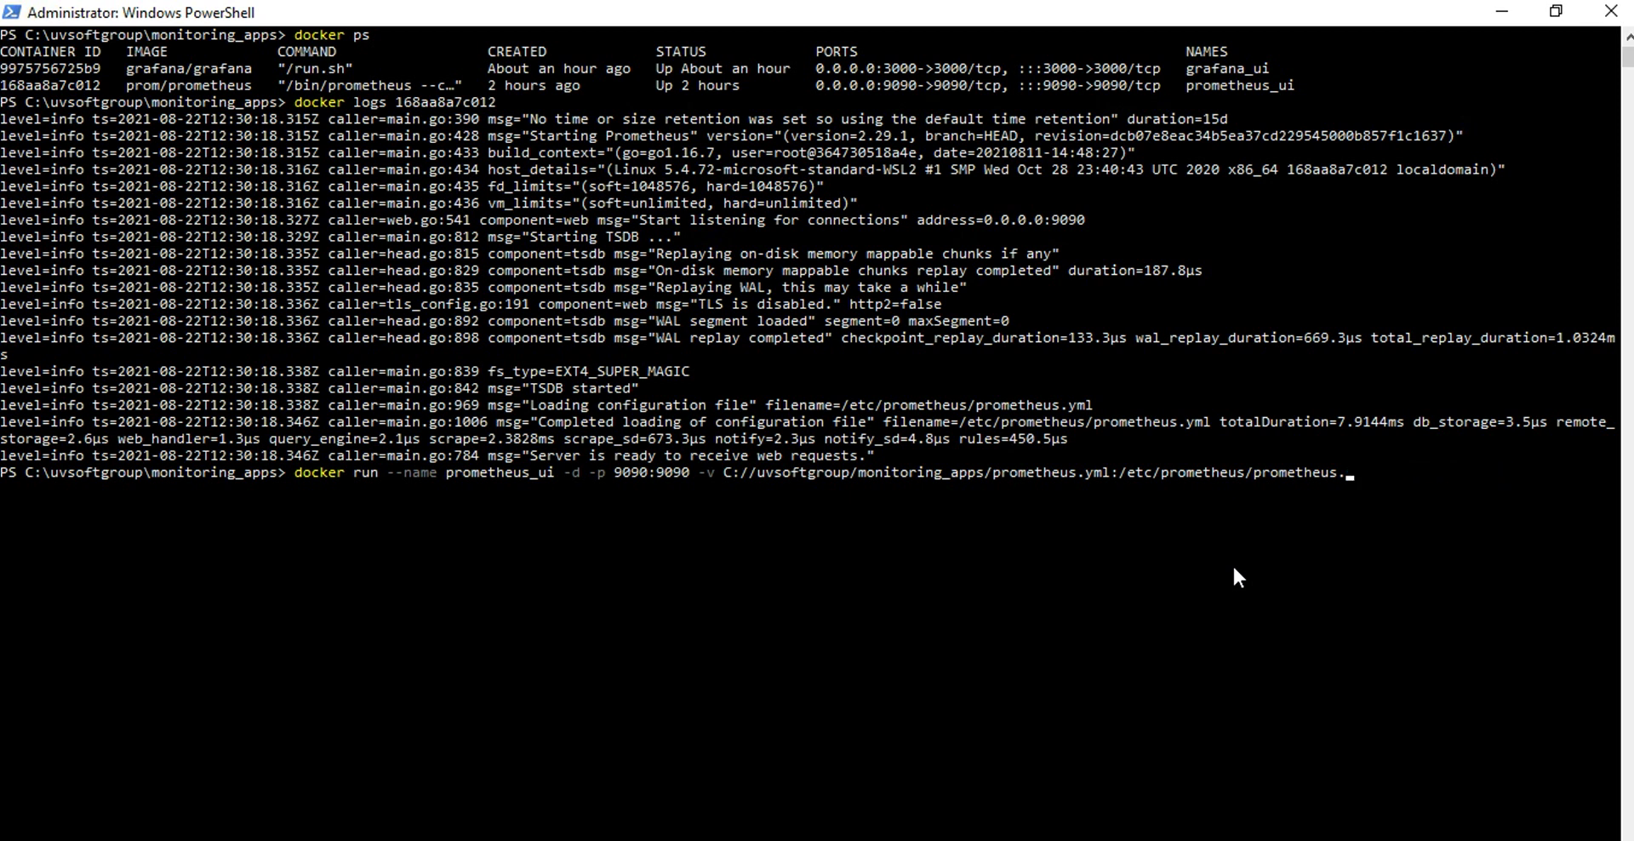
pyautogui.press('BackSpace')
pyautogui.press('BackSpace')
pyautogui.press('BackSpace')
pyautogui.press('BackSpace')
pyautogui.press('BackSpace')
pyautogui.press('BackSpace')
pyautogui.press('BackSpace')
pyautogui.press('BackSpace')
pyautogui.press('BackSpace')
pyautogui.press('BackSpace')
pyautogui.press('BackSpace')
pyautogui.press('BackSpace')
pyautogui.press('BackSpace')
pyautogui.press('BackSpace')
pyautogui.press('BackSpace')
pyautogui.press('BackSpace')
pyautogui.press('BackSpace')
pyautogui.press('BackSpace')
pyautogui.press('BackSpace')
pyautogui.press('BackSpace')
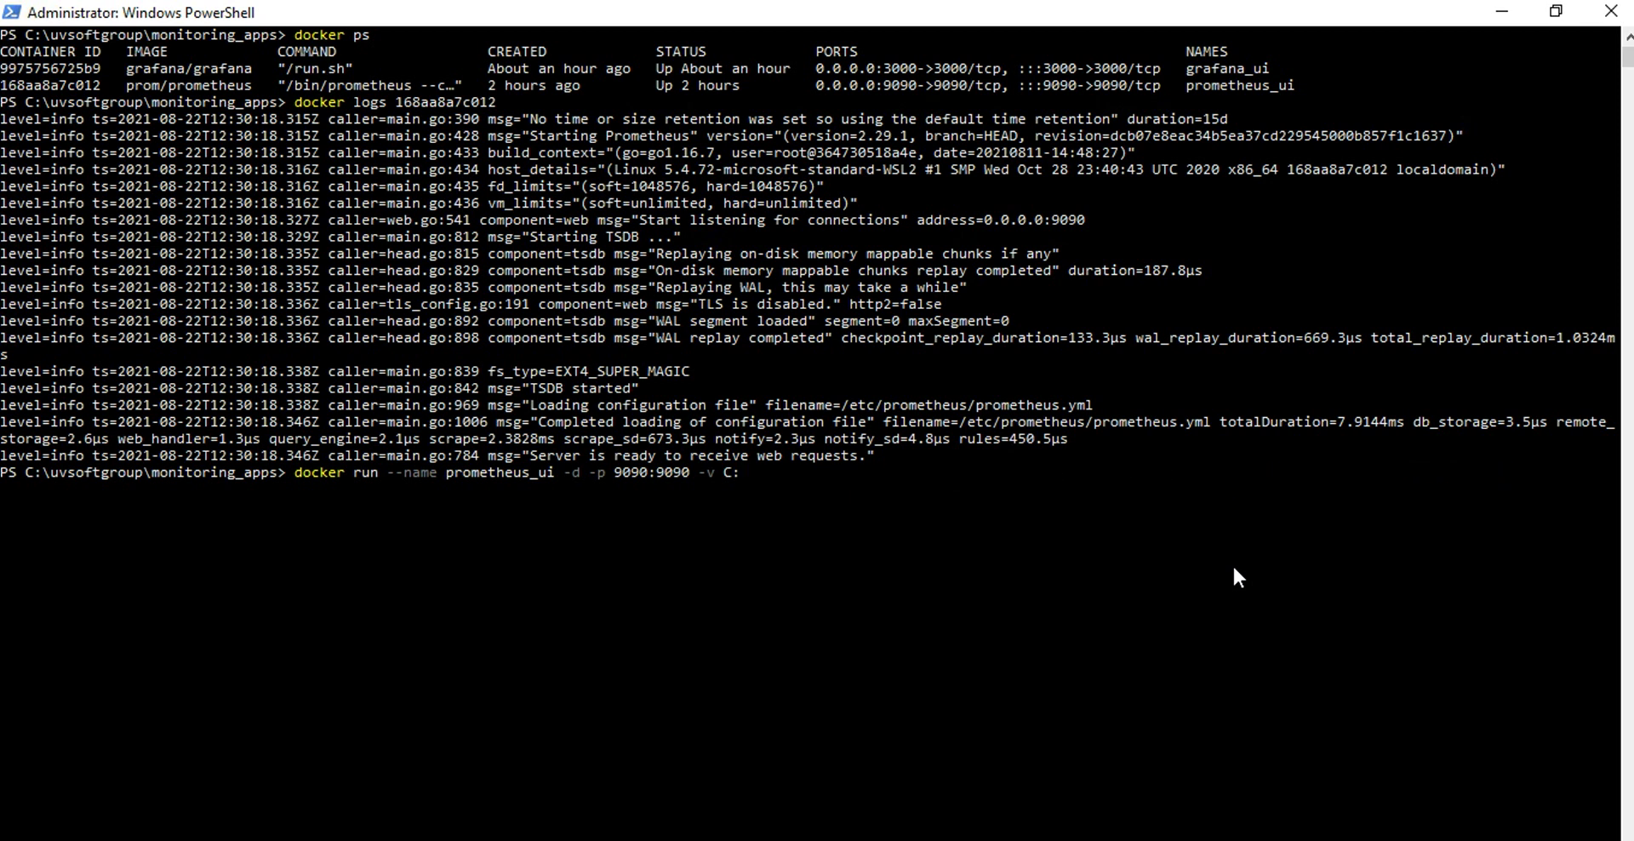
pyautogui.press('BackSpace')
pyautogui.press('BackSpace')
pyautogui.press('BackSpace')
pyautogui.press('BackSpace')
pyautogui.press('BackSpace')
pyautogui.press('BackSpace')
pyautogui.press('BackSpace')
pyautogui.press('BackSpace')
pyautogui.press('BackSpace')
pyautogui.press('BackSpace')
pyautogui.press('BackSpace')
pyautogui.press('BackSpace')
pyautogui.press('BackSpace')
pyautogui.press('BackSpace')
pyautogui.press('BackSpace')
pyautogui.press('BackSpace')
pyautogui.press('BackSpace')
pyautogui.press('BackSpace')
pyautogui.press('BackSpace')
pyautogui.press('BackSpace')
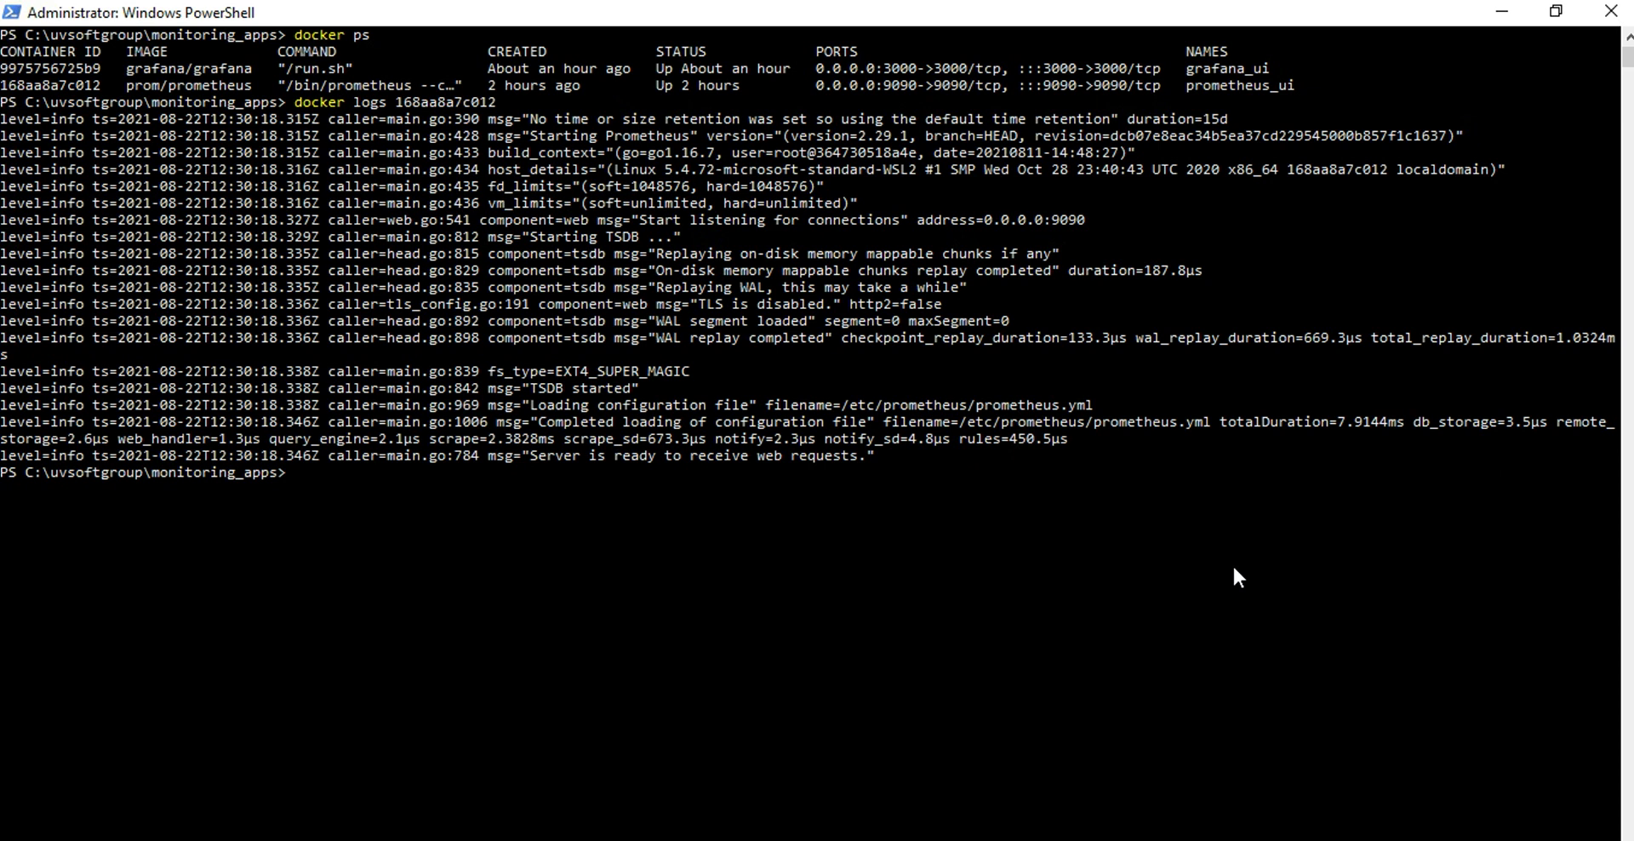
pyautogui.write('cls')
pyautogui.press('Return')
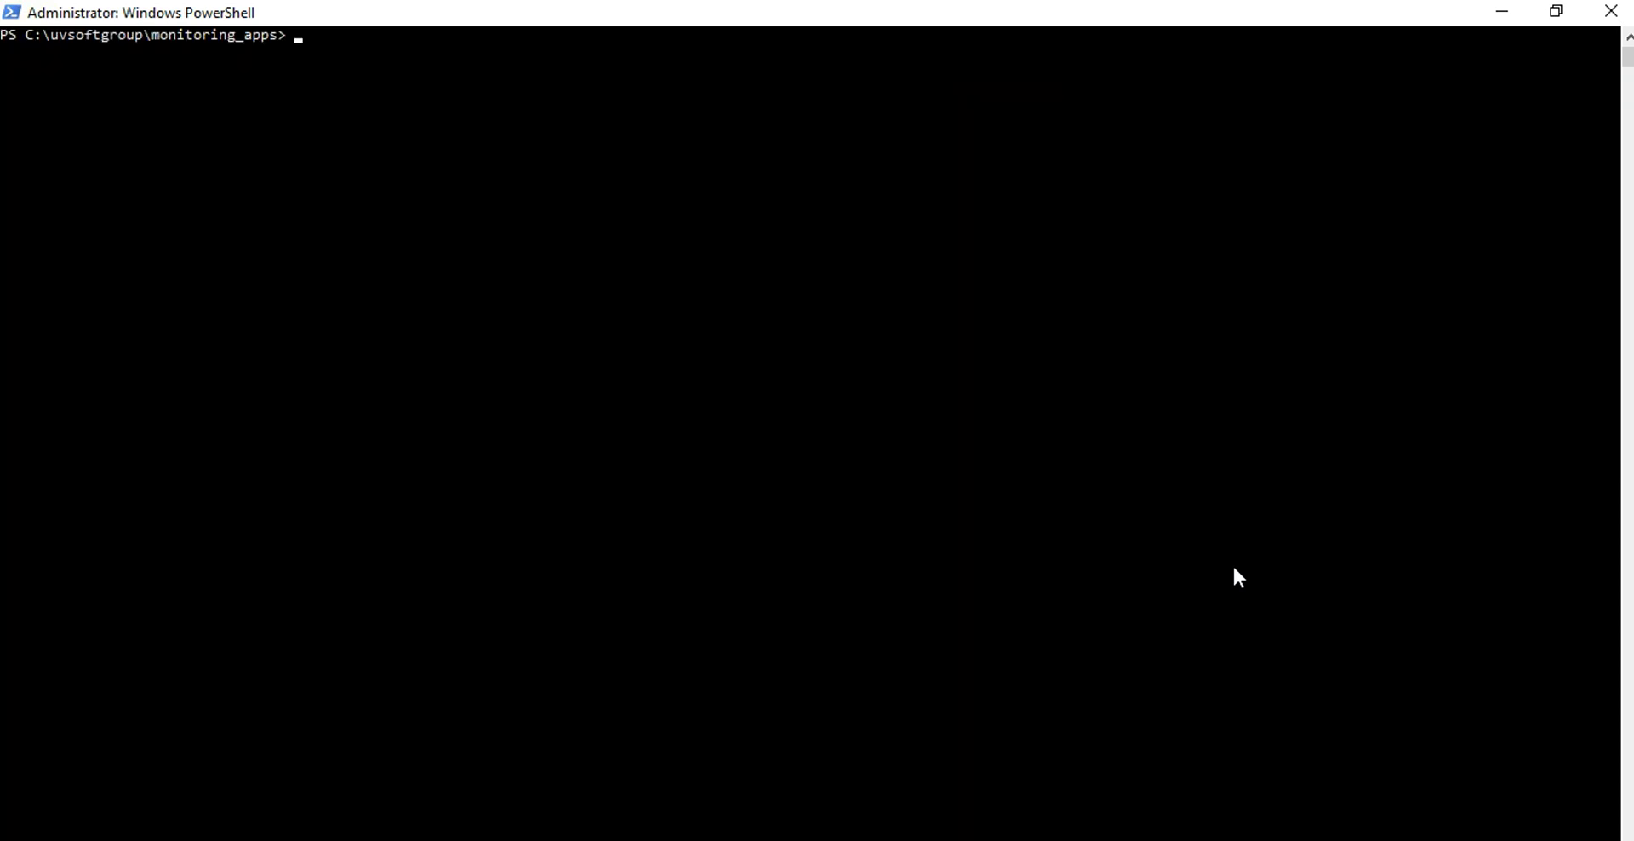
# - List the folder contents with dir, then list local Docker images with docker images
pyautogui.write('dir')
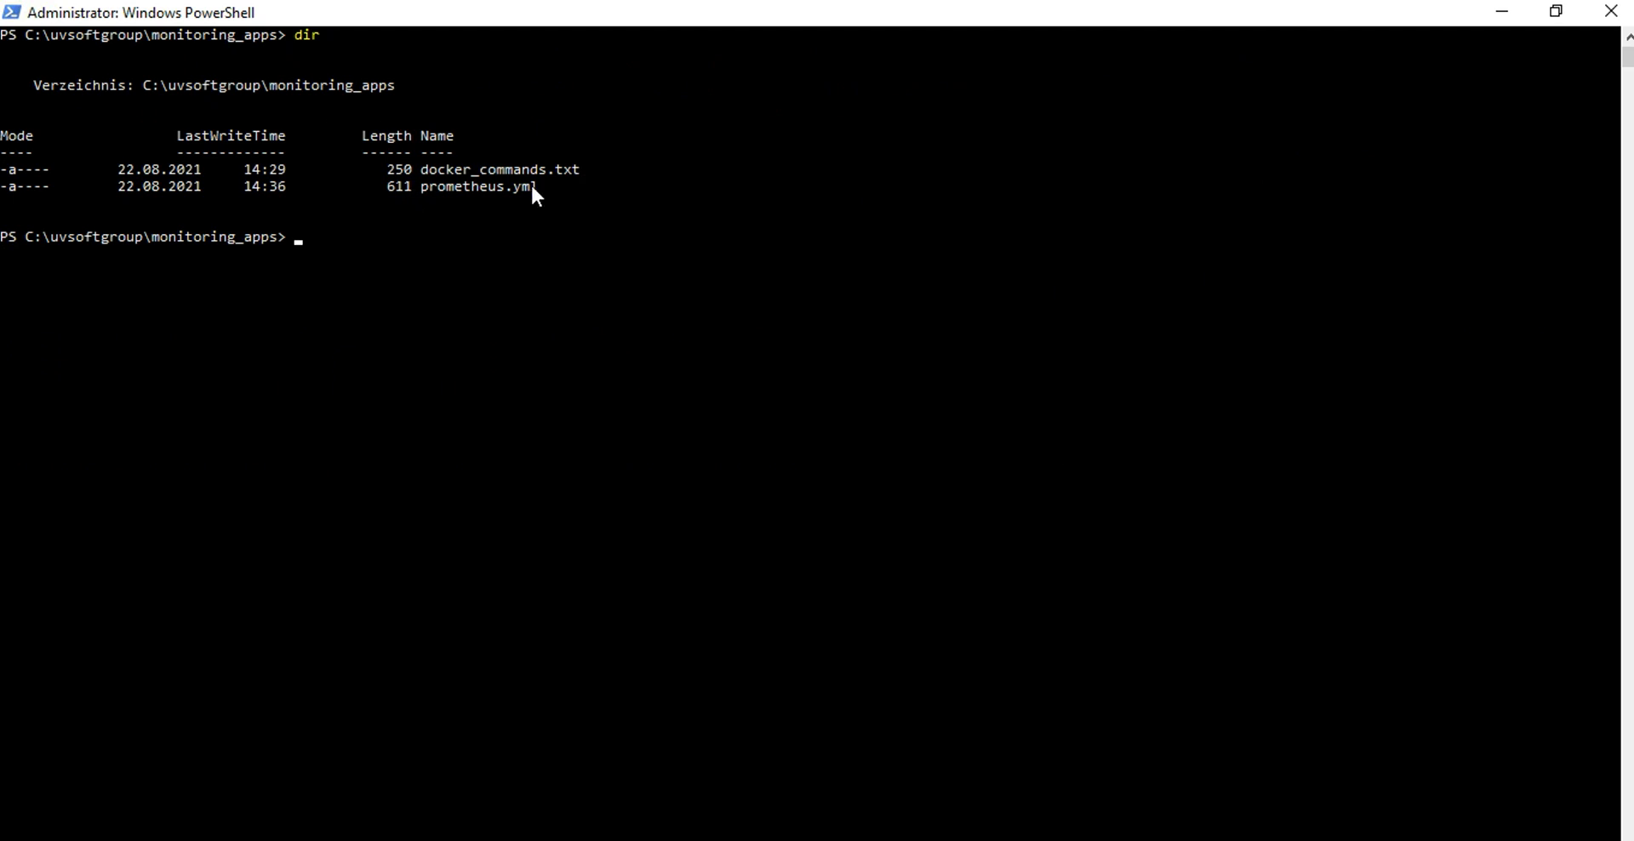
pyautogui.press('Up')
pyautogui.press('Up')
pyautogui.press('Up')
pyautogui.press('Up')
pyautogui.press('Up')
pyautogui.press('Up')
pyautogui.press('Return')
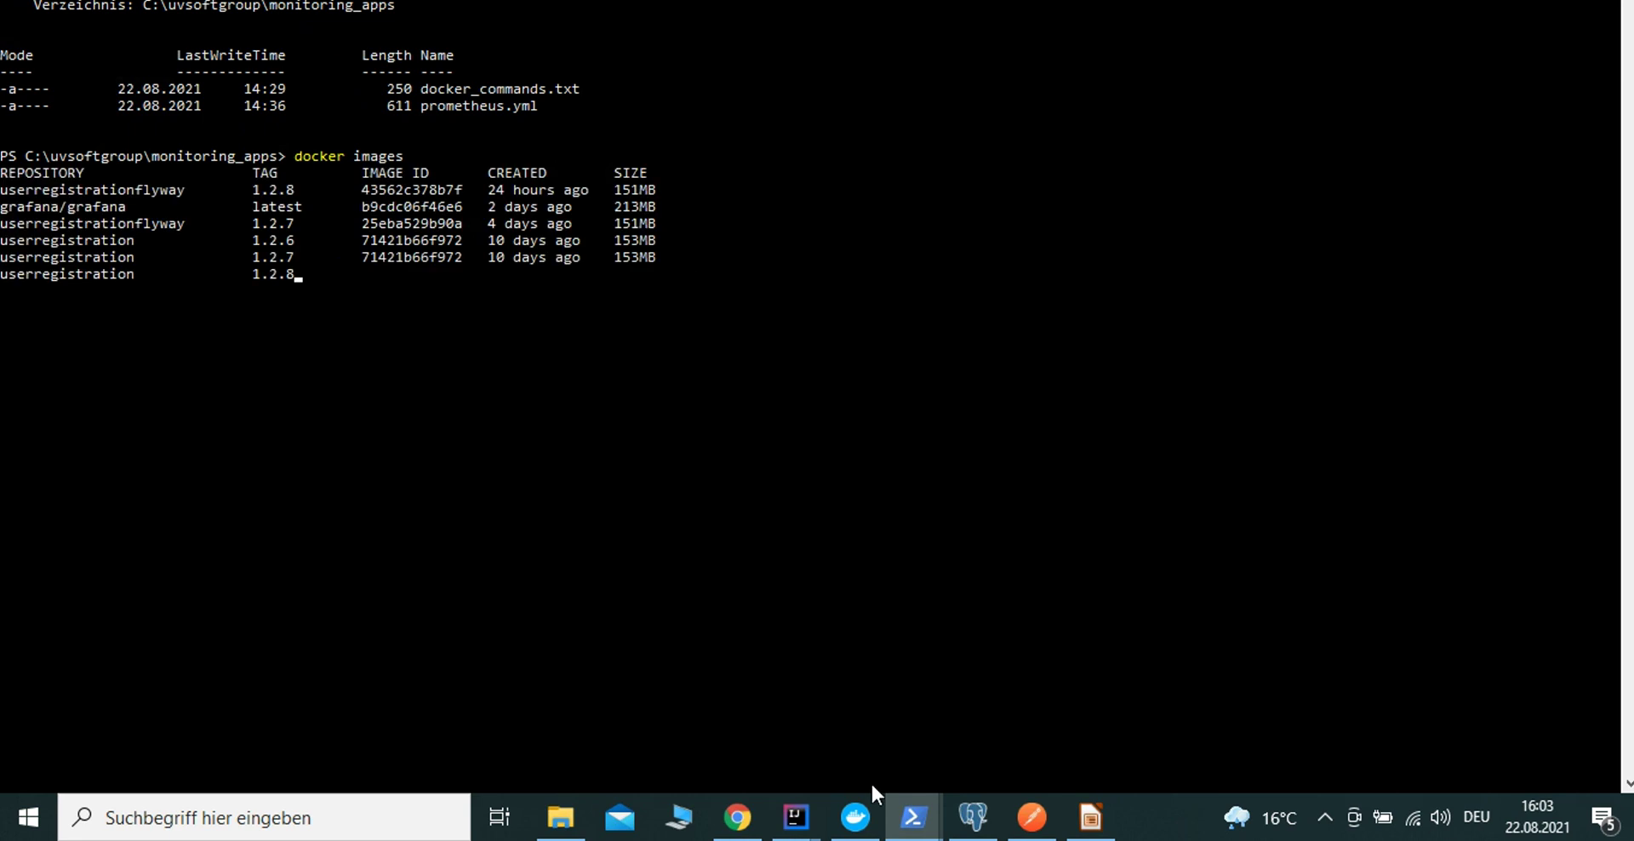
# - Check in Docker Desktop that grafana_ui and prometheus_ui are running, then view the Grafana dashboard
pyautogui.click(855, 817)
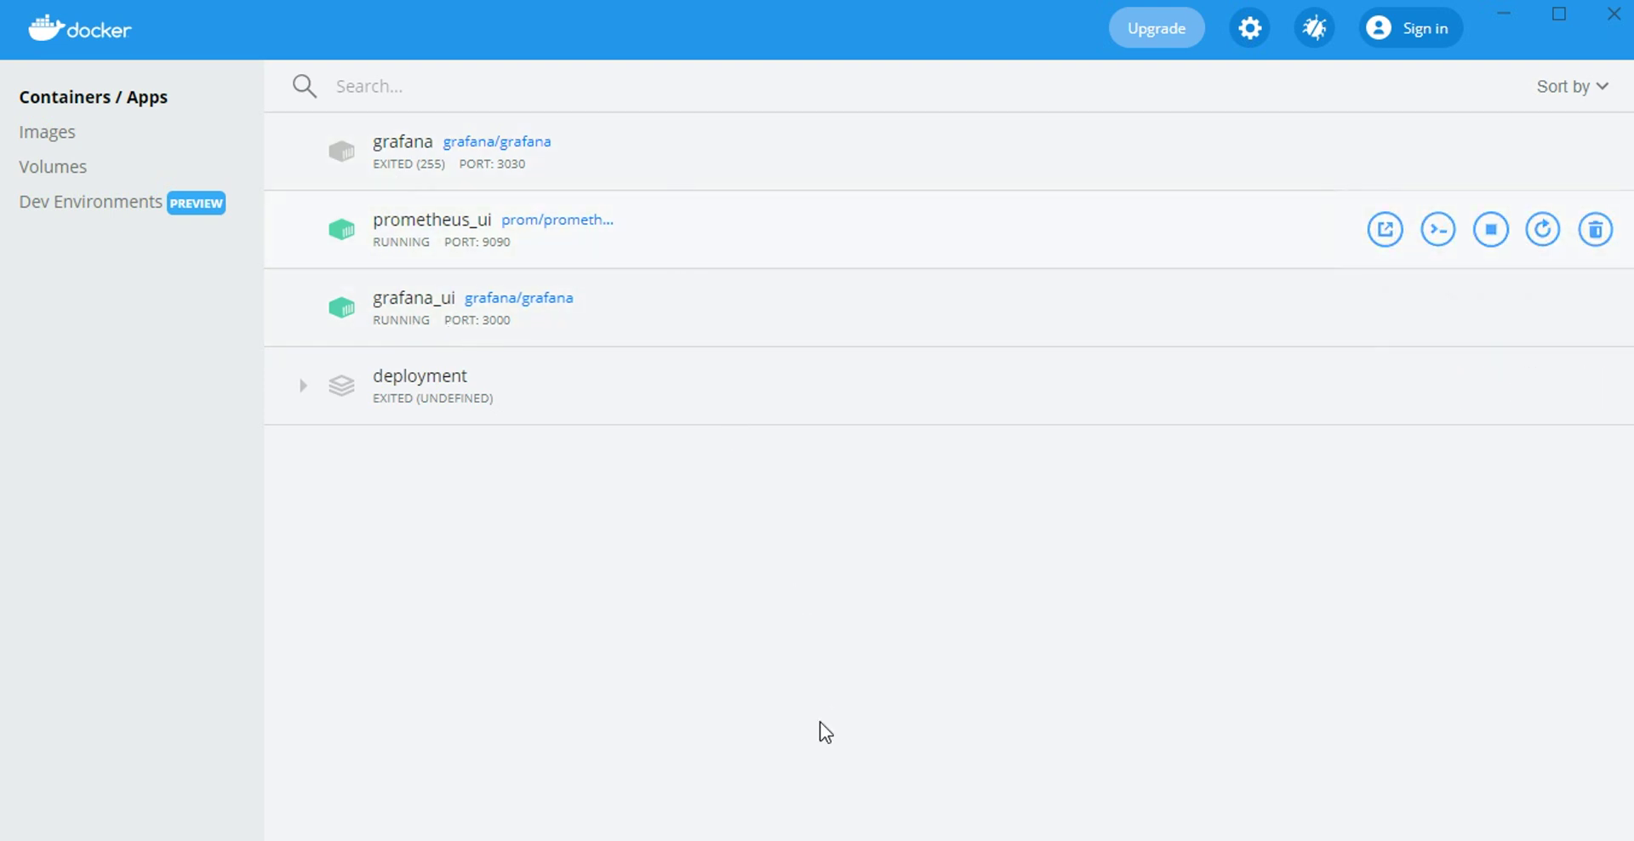
pyautogui.click(737, 822)
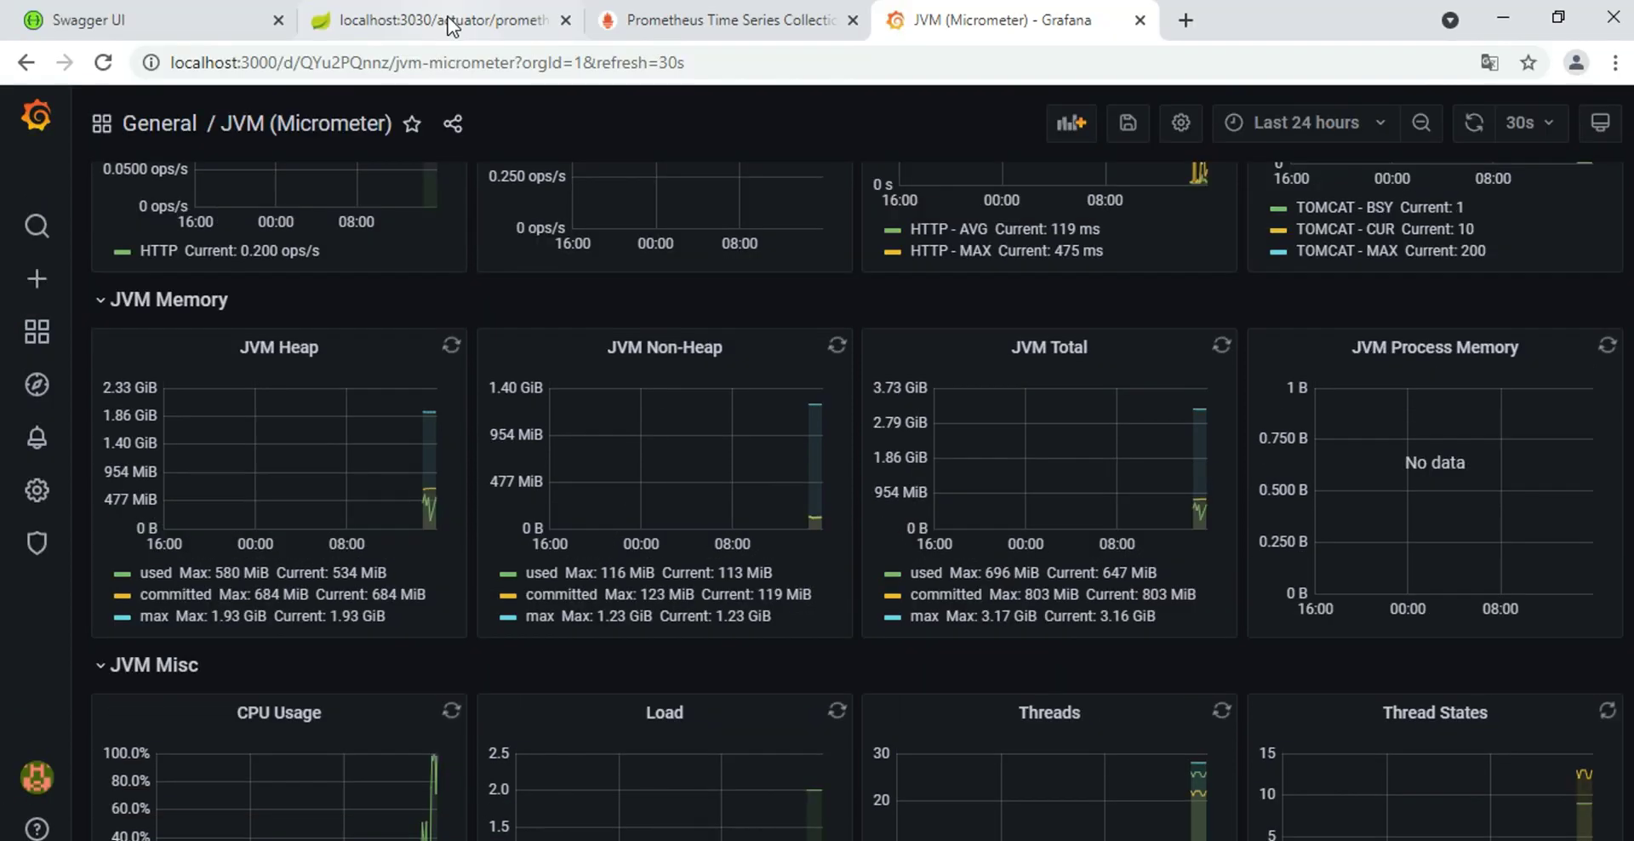
# - Reload the localhost:3030/actuator/prometheus metrics page to refresh its values
pyautogui.click(445, 19)
pyautogui.moveTo(284, 62); pyautogui.dragTo(501, 62)
pyautogui.click(502, 62)
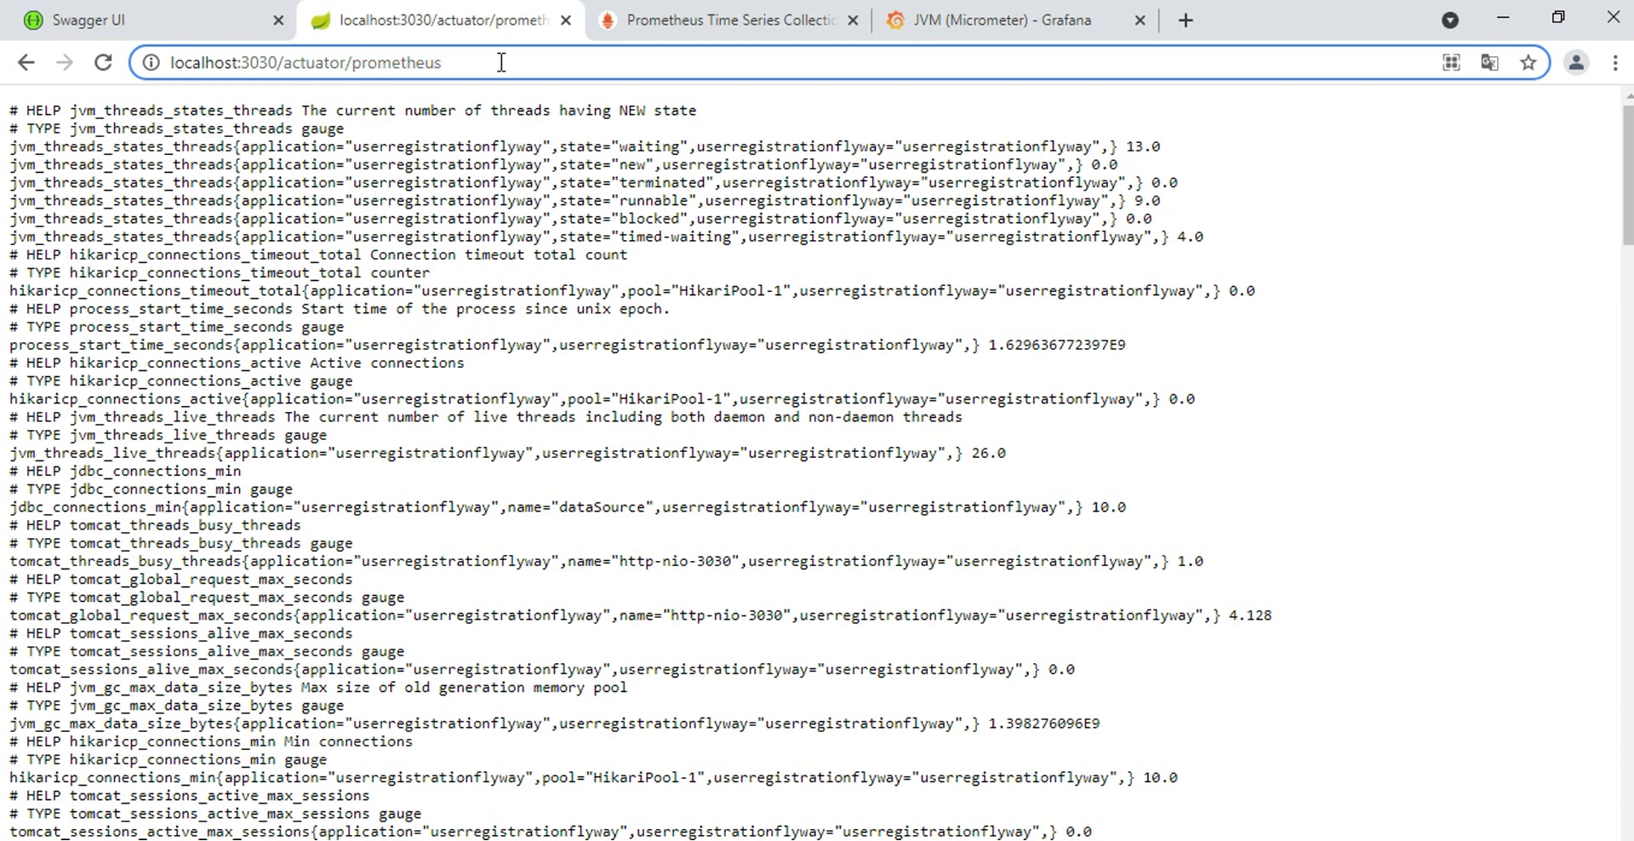
pyautogui.press('Return')
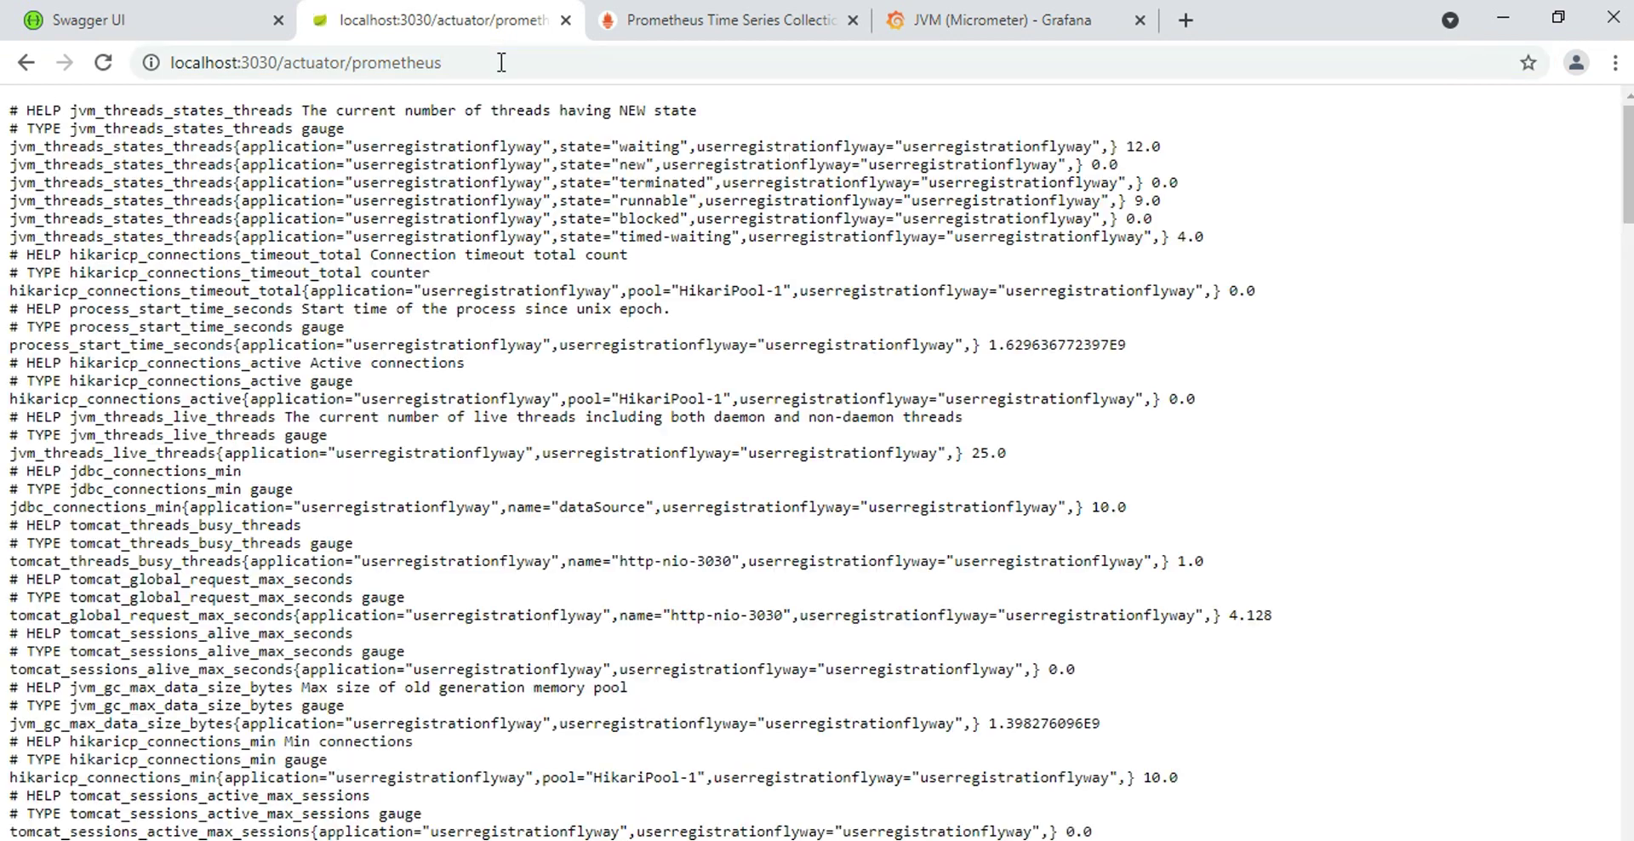
# - Copy the metrics page address and open a new blank tab
pyautogui.click(509, 64)
pyautogui.click(511, 66)
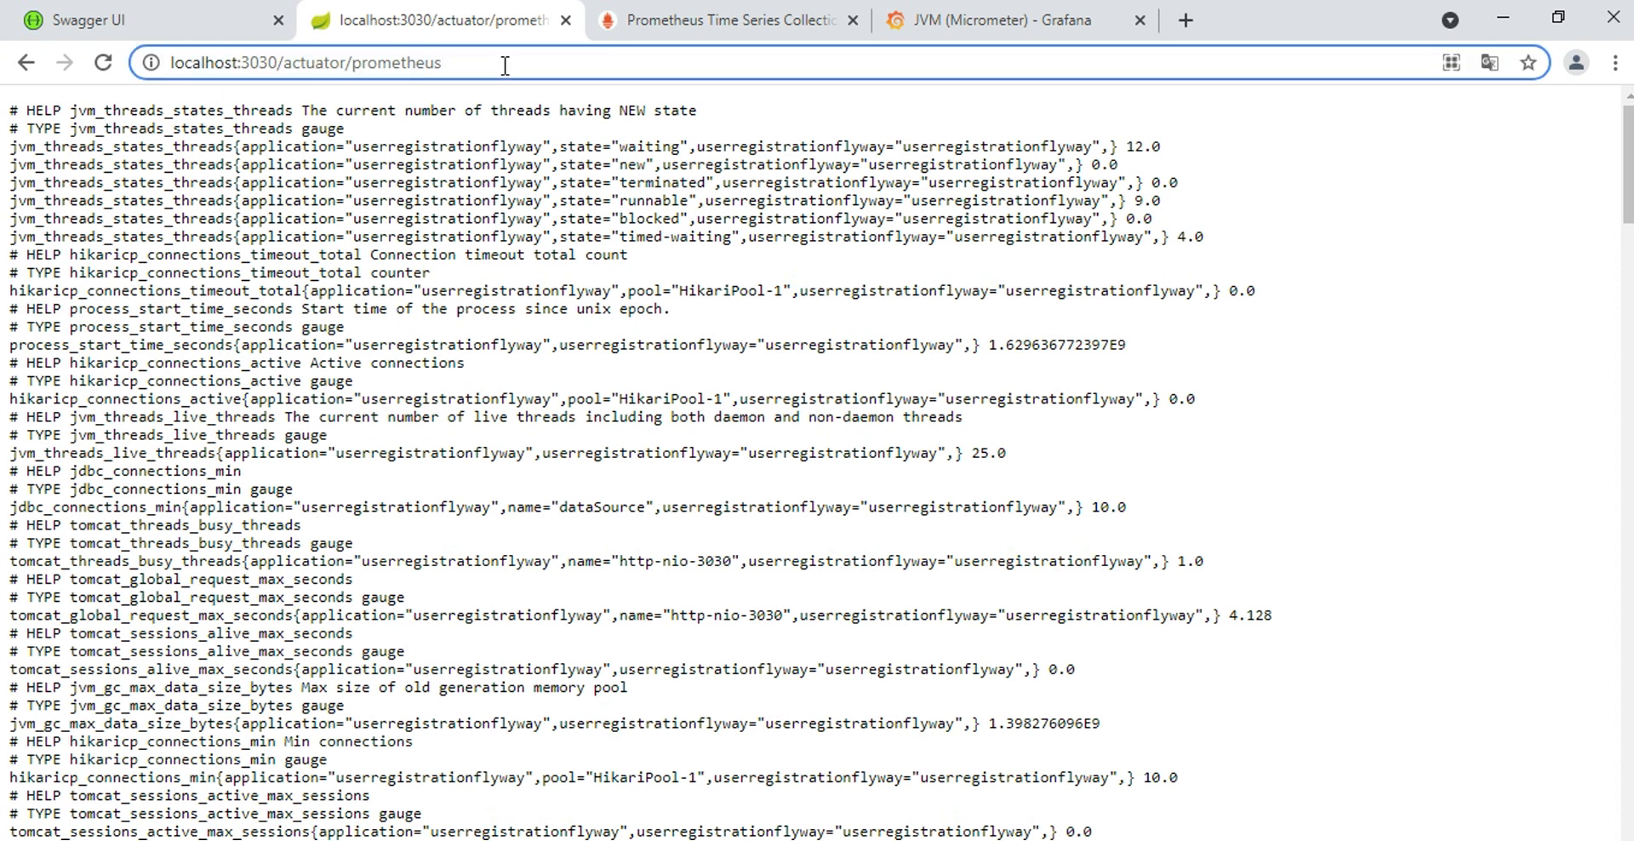
pyautogui.moveTo(509, 65); pyautogui.dragTo(160, 69)
pyautogui.hotkey('ctrl', 'c')
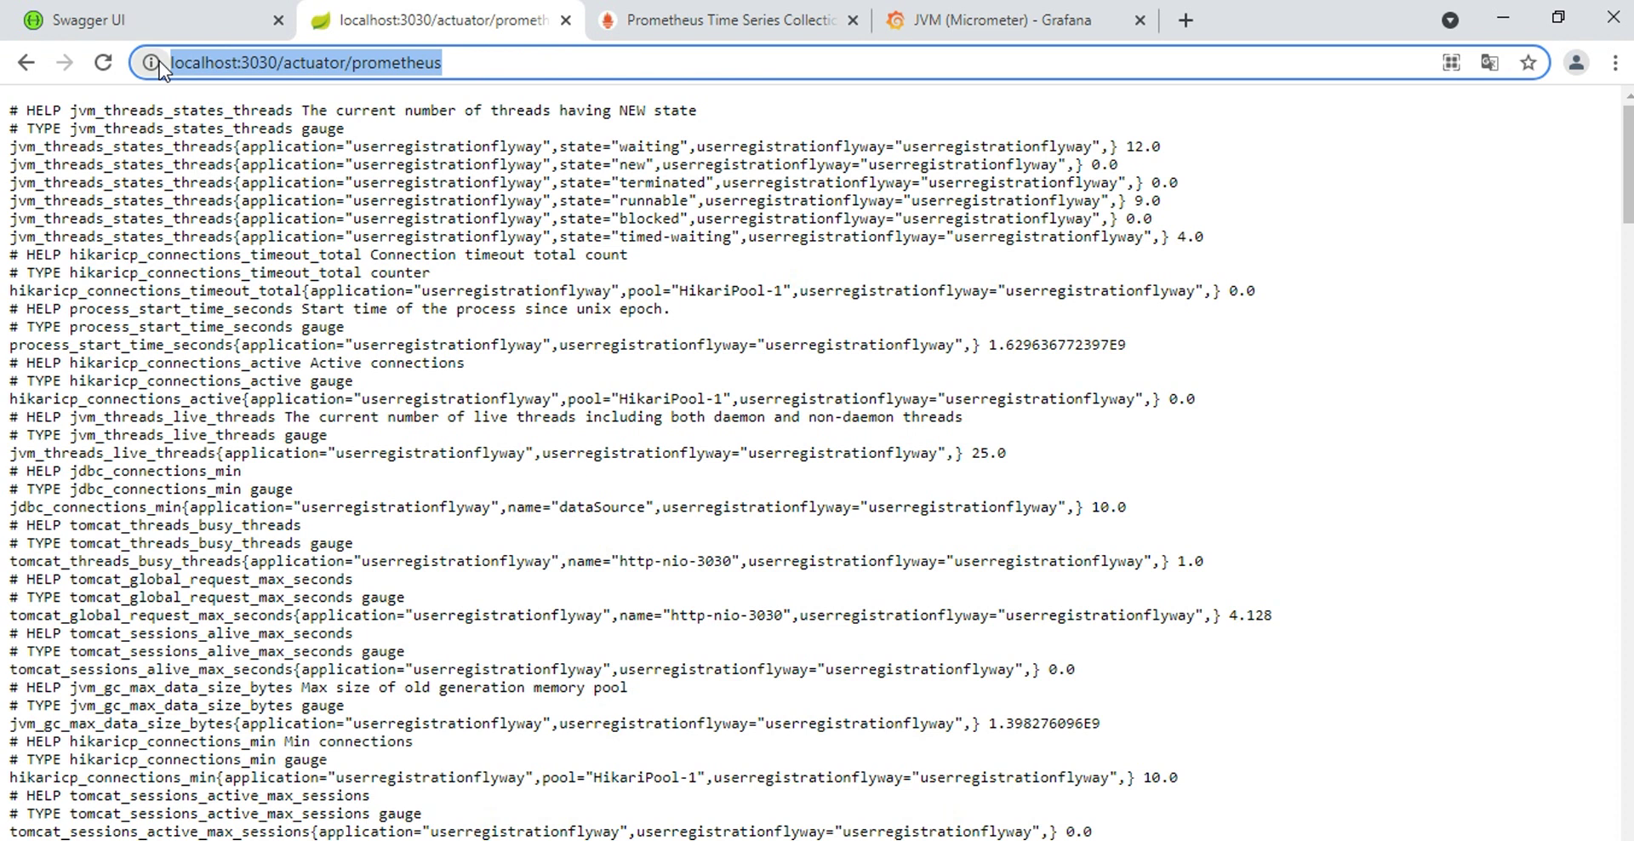
pyautogui.click(1186, 19)
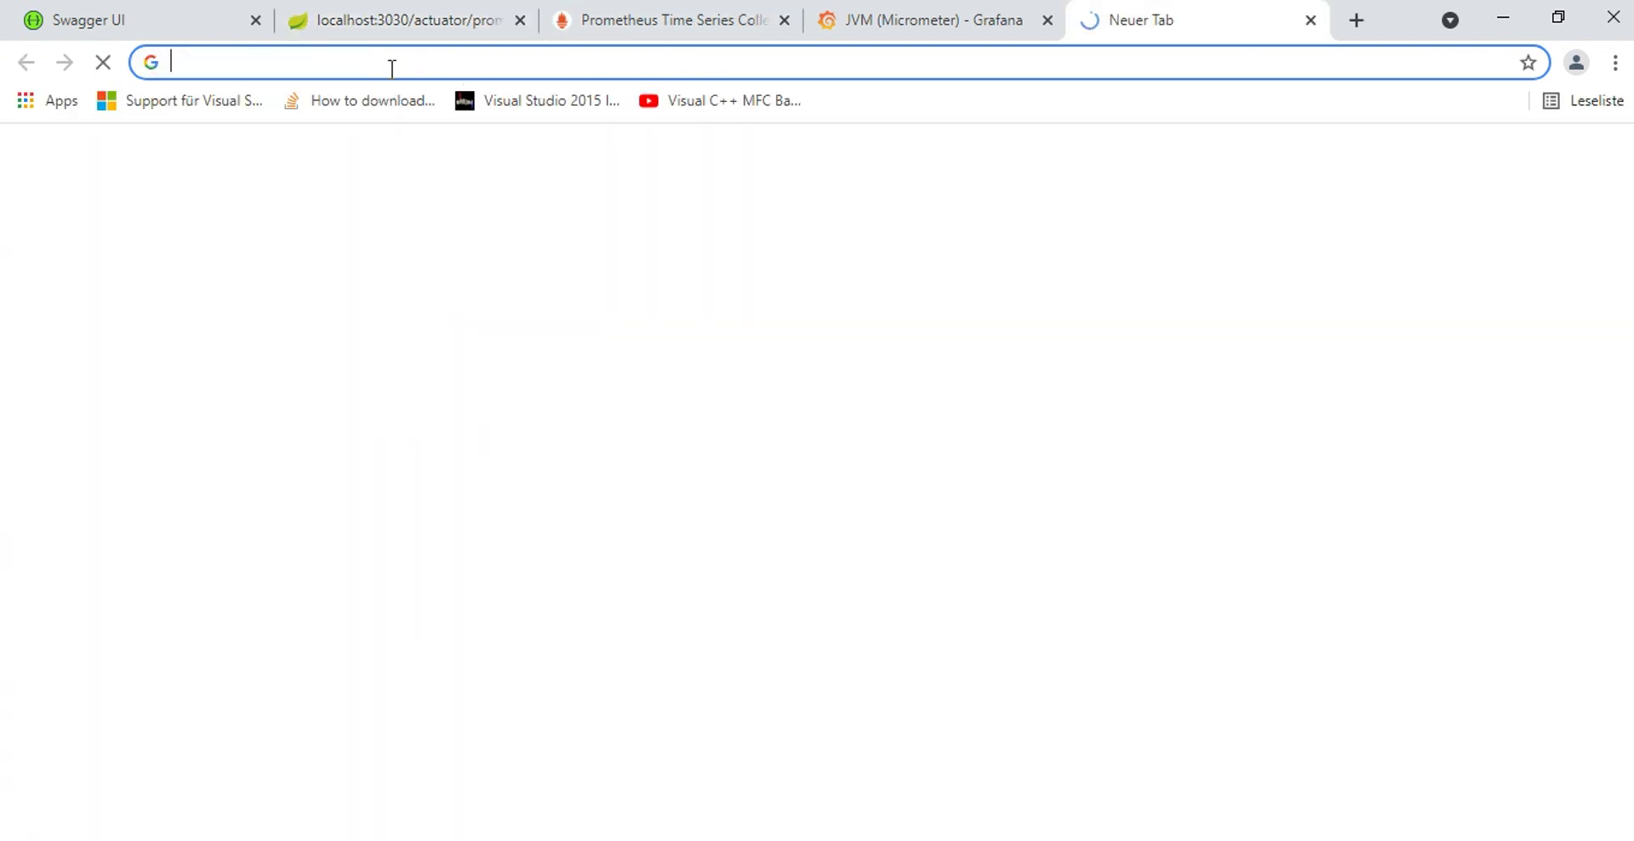
# - Load localhost:3030/actuator/health, confirm status UP with PostgreSQL, then close the tab
pyautogui.hotkey('ctrl', 'v')
pyautogui.press('BackSpace')
pyautogui.press('BackSpace')
pyautogui.press('BackSpace')
pyautogui.press('BackSpace')
pyautogui.press('BackSpace')
pyautogui.press('BackSpace')
pyautogui.press('BackSpace')
pyautogui.press('BackSpace')
pyautogui.press('BackSpace')
pyautogui.press('BackSpace')
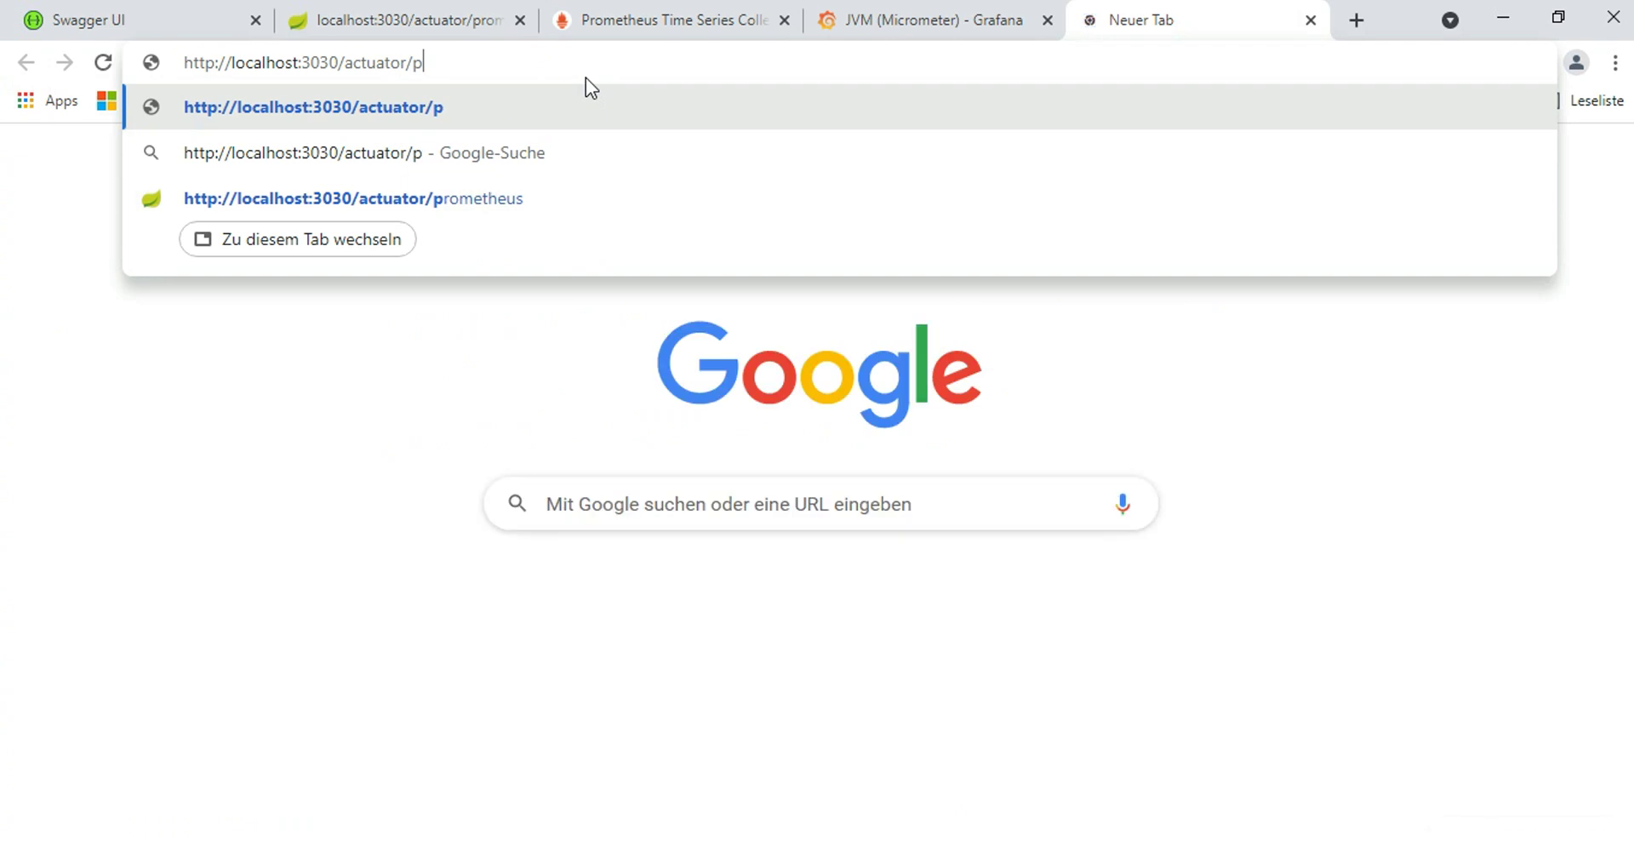
pyautogui.write('hea')
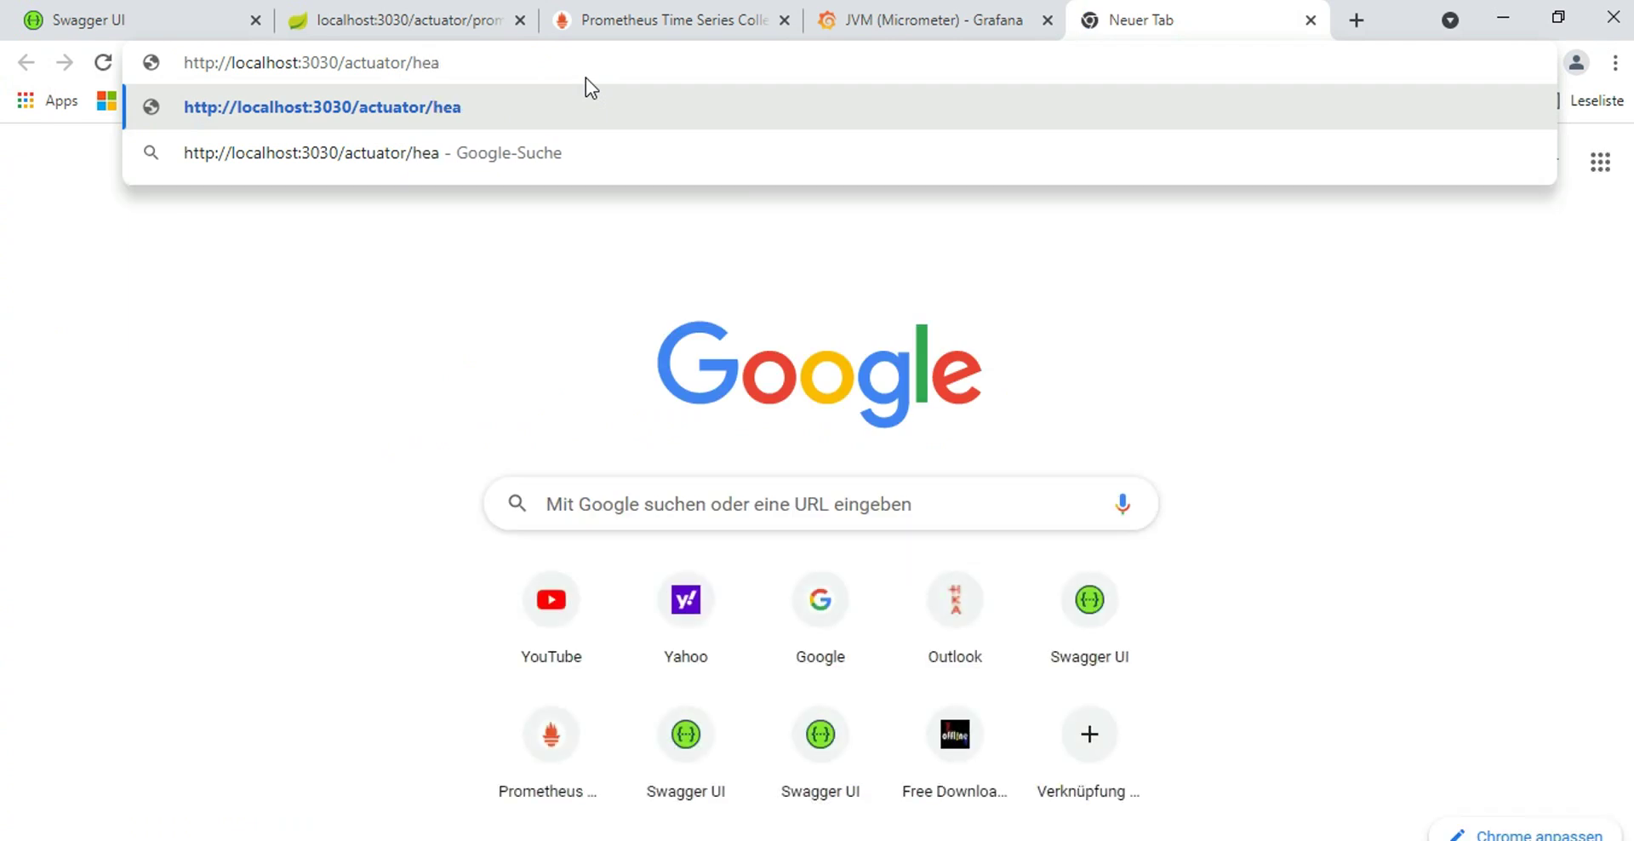
pyautogui.write('lth')
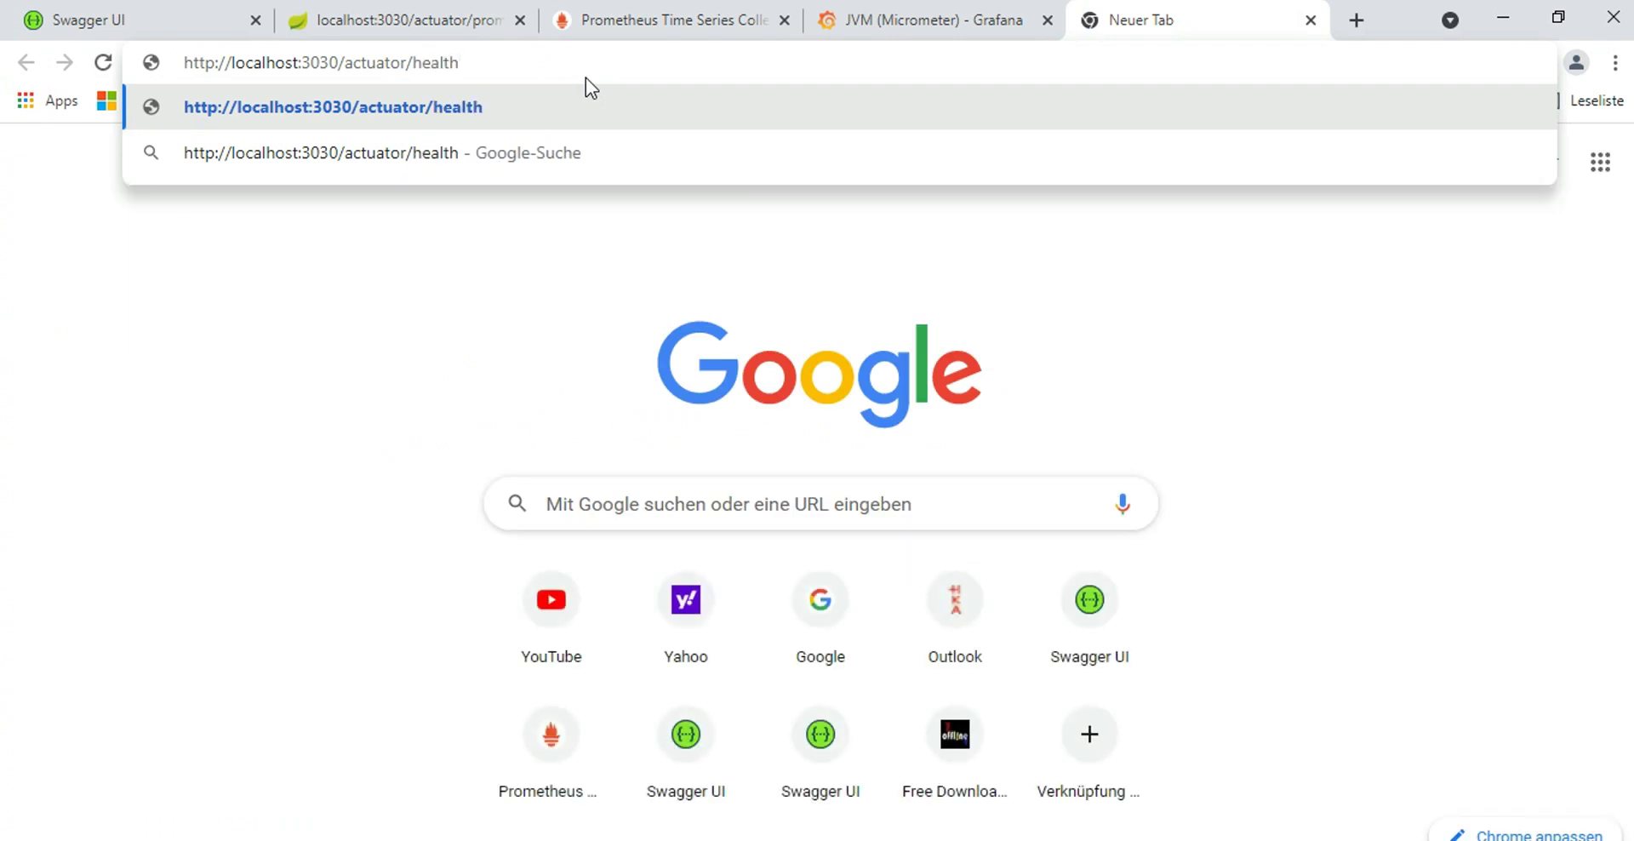
pyautogui.press('Return')
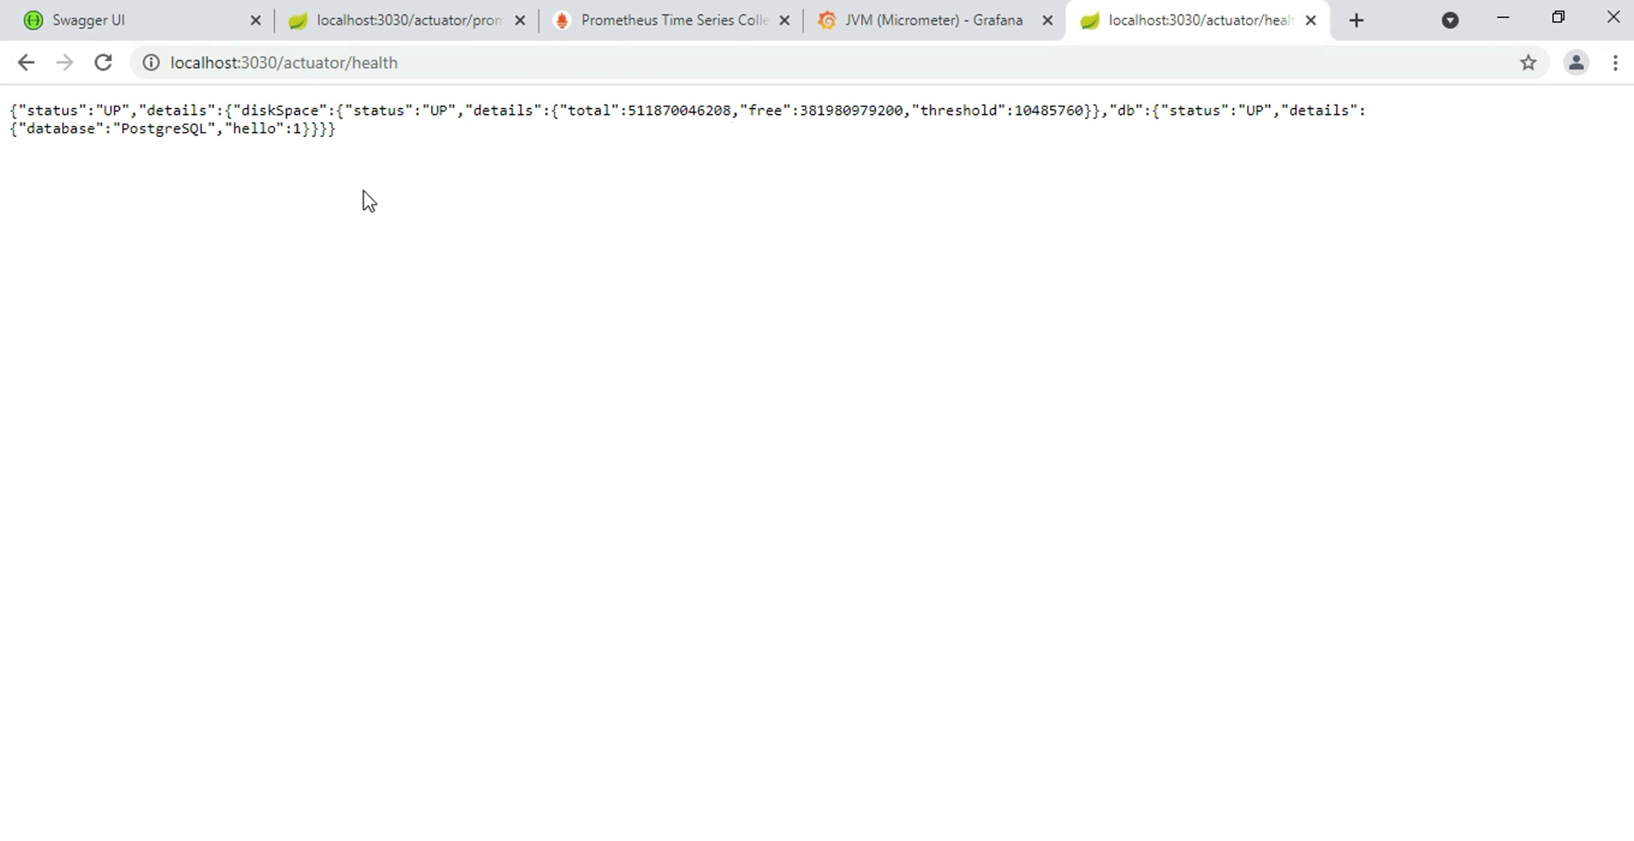
pyautogui.doubleClick(113, 110)
pyautogui.click(34, 64)
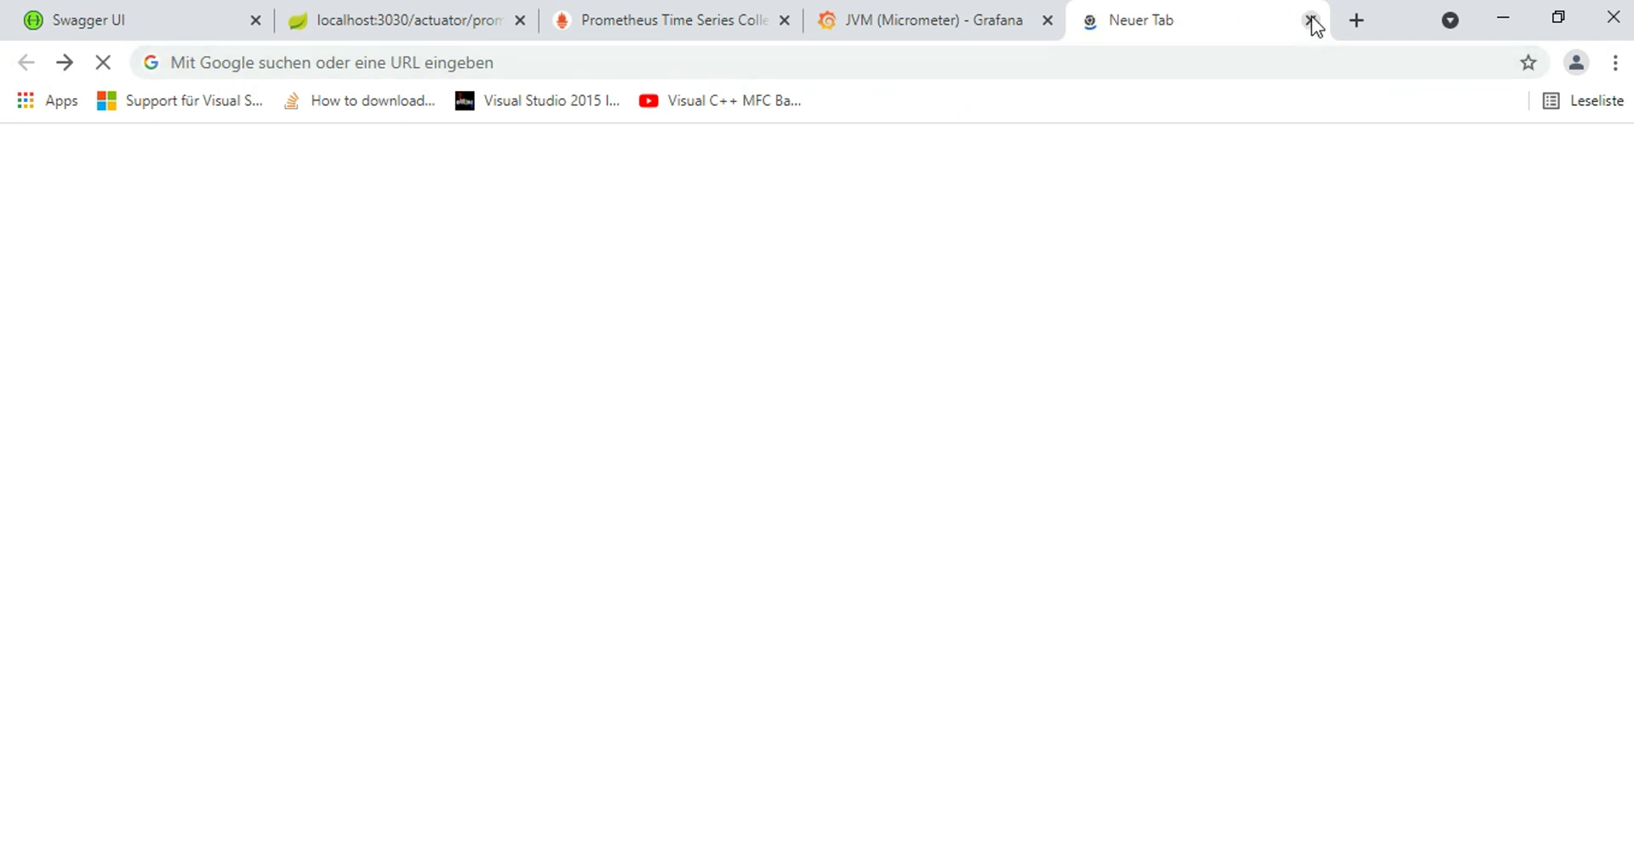
pyautogui.hotkey('ctrl', 'w')
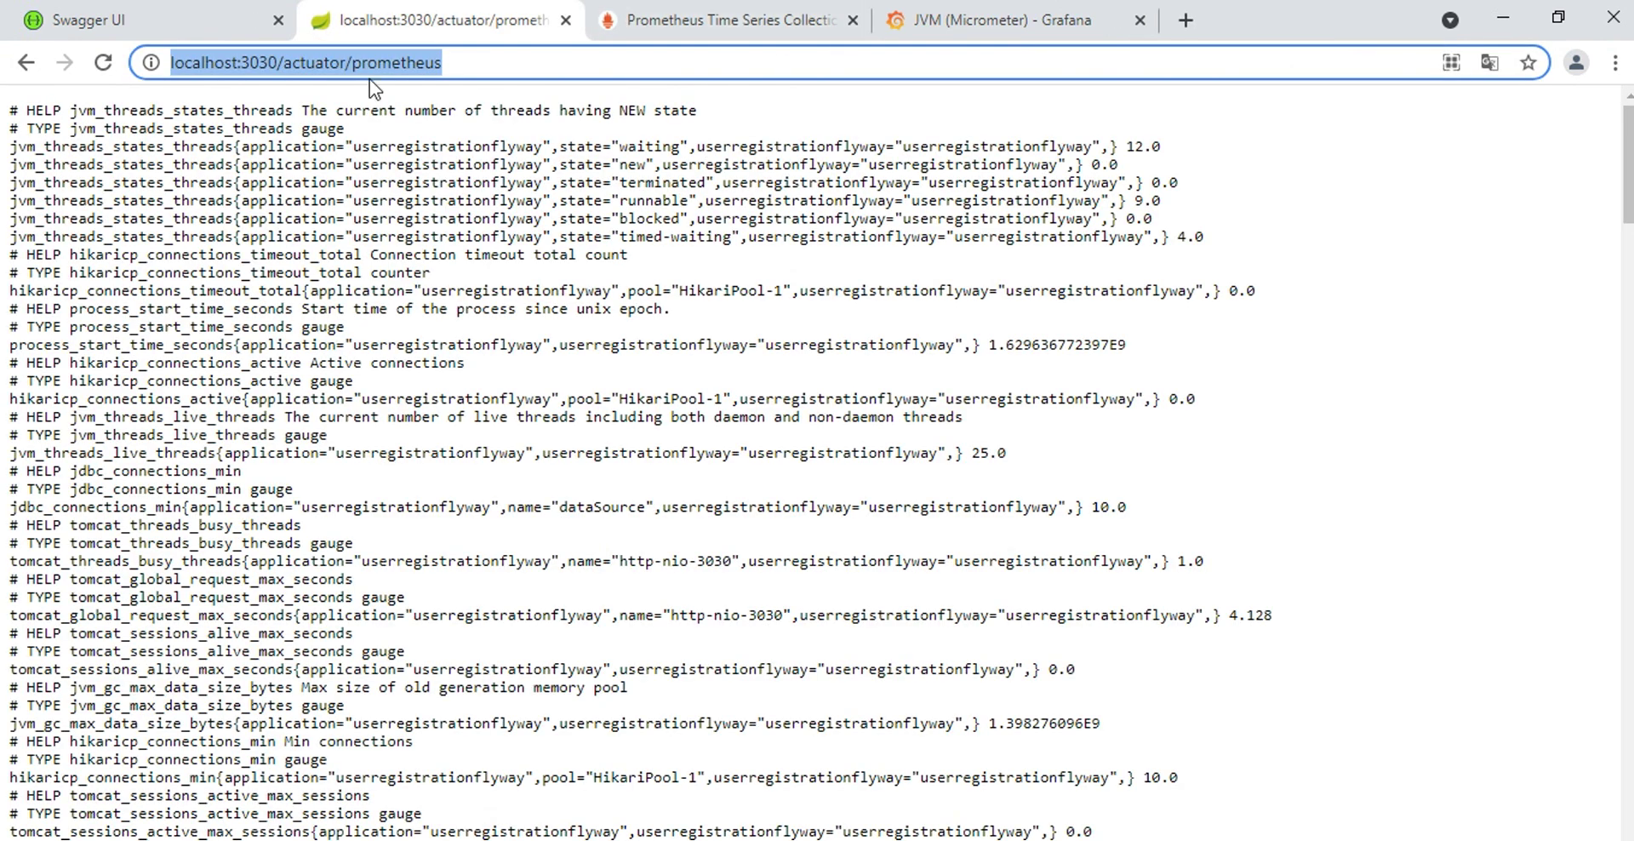
# - Review the JVM (Micrometer) dashboard, then start a new dashboard and dismiss the unsaved-changes prompt
pyautogui.click(986, 28)
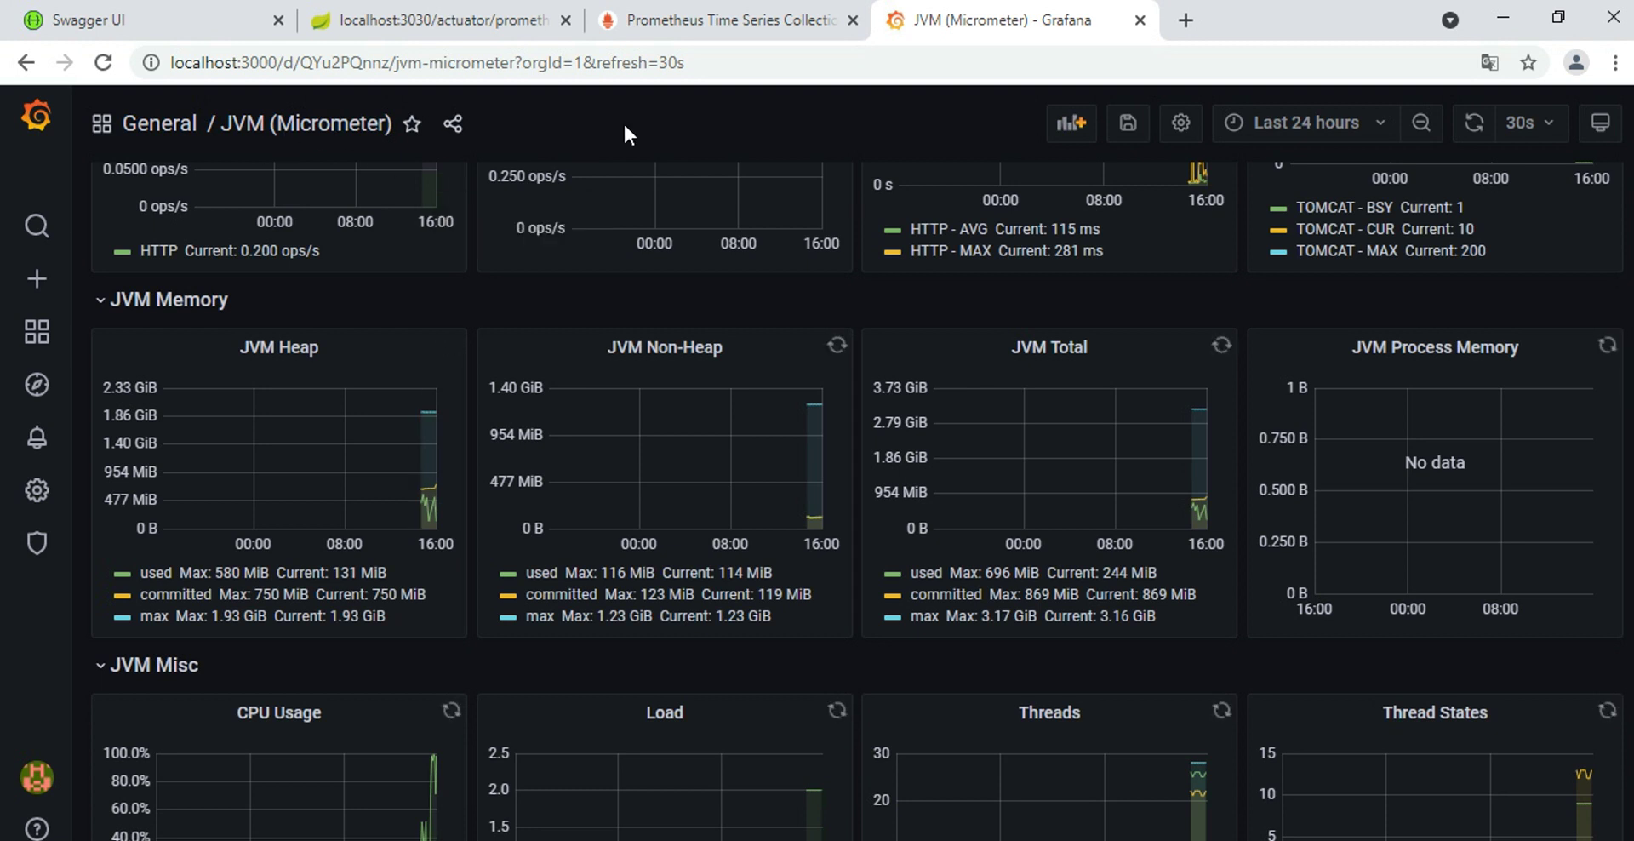
pyautogui.moveTo(30, 288)
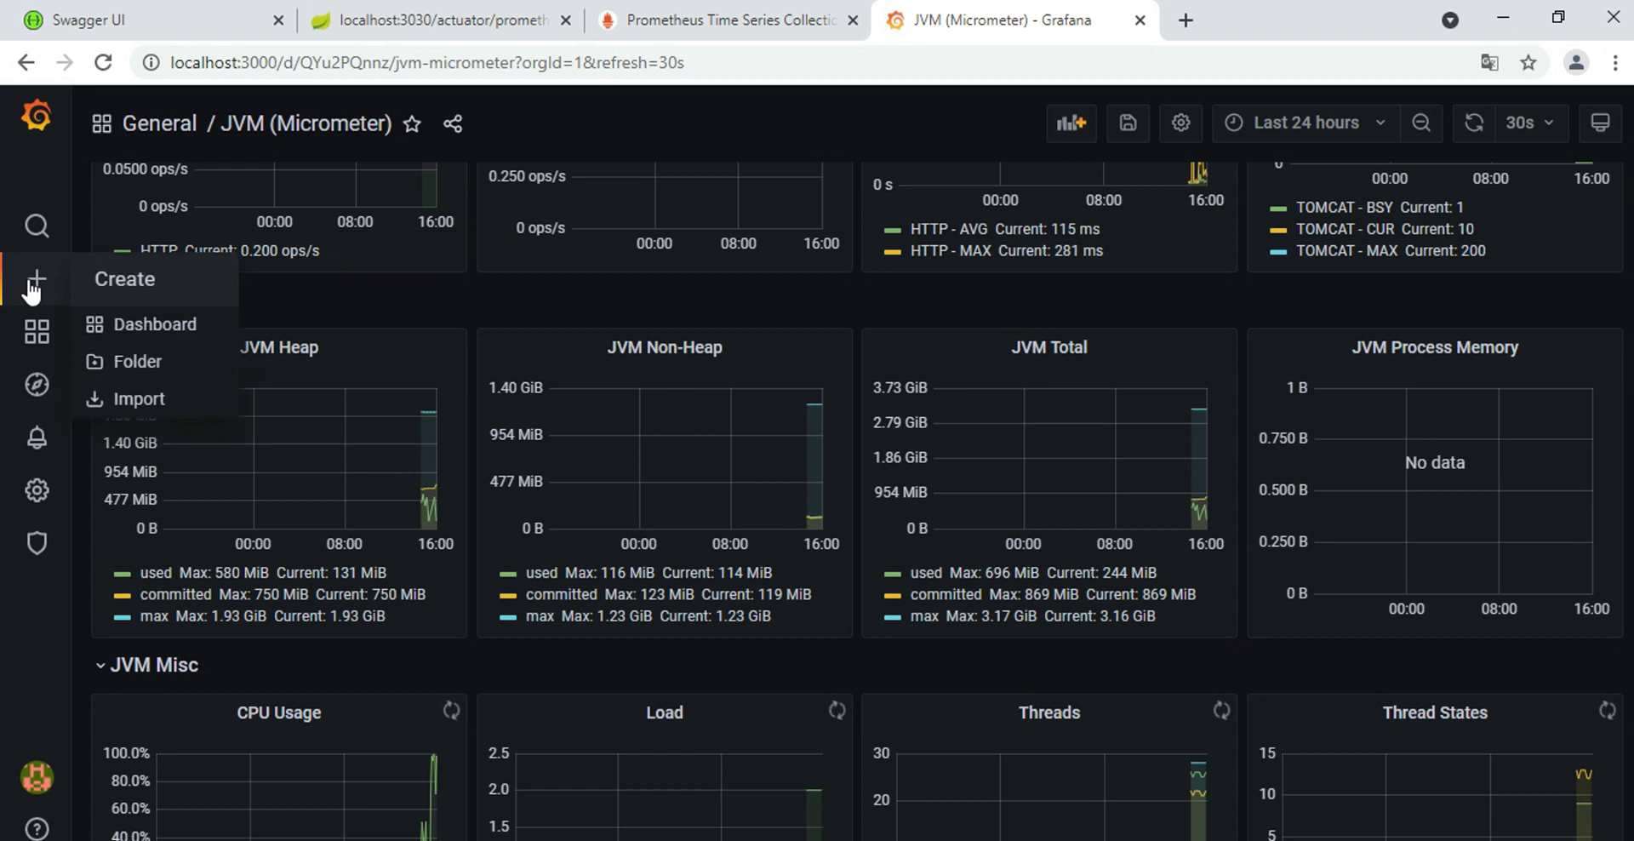
pyautogui.click(145, 373)
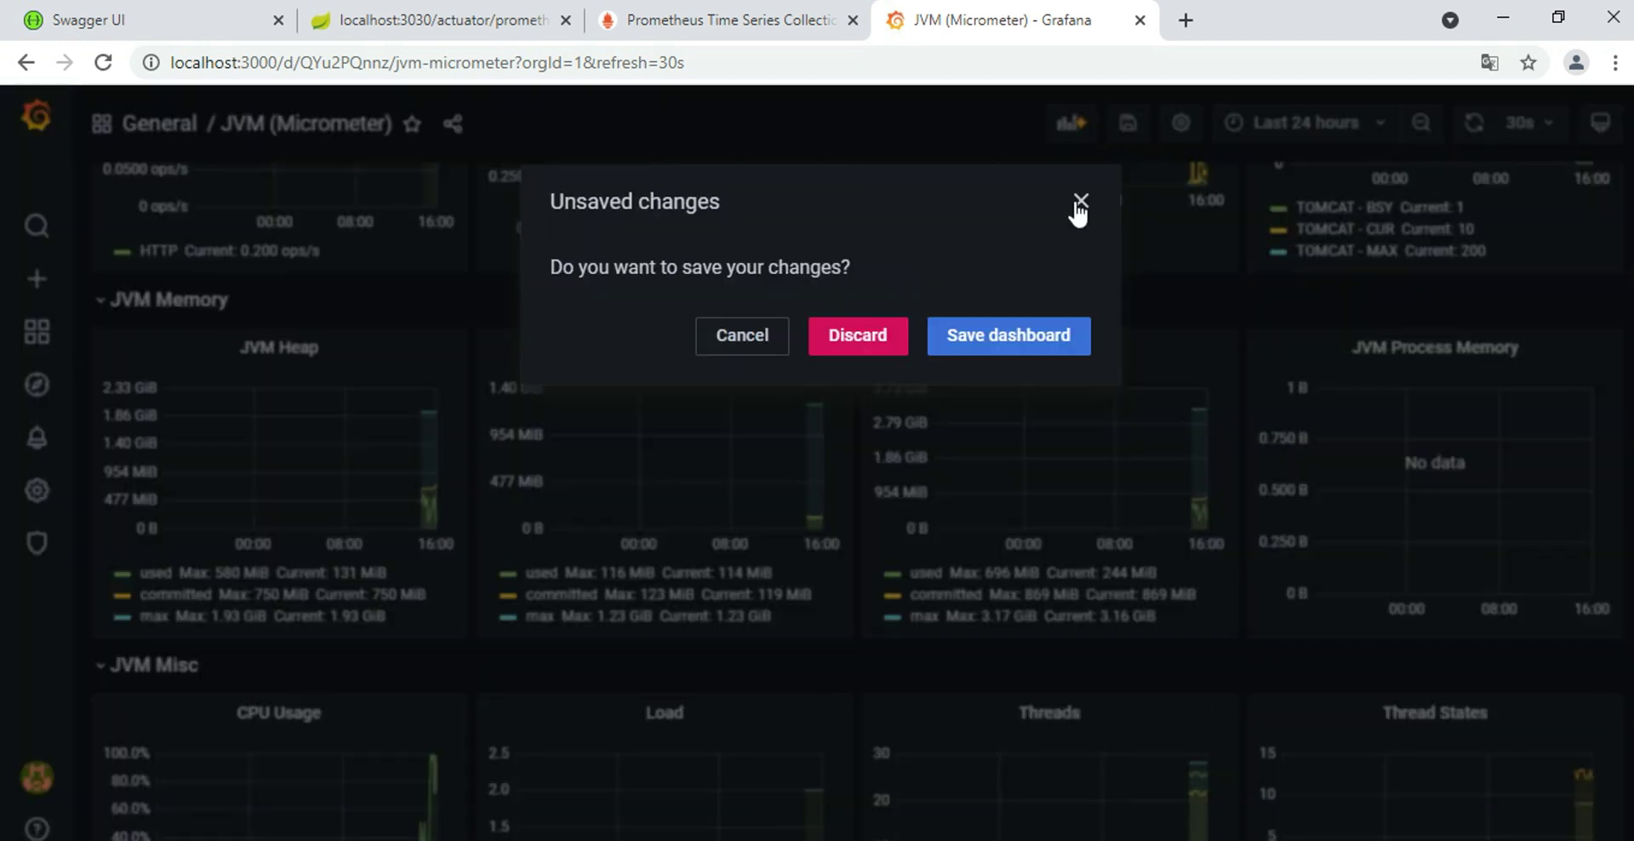
pyautogui.press('Escape')
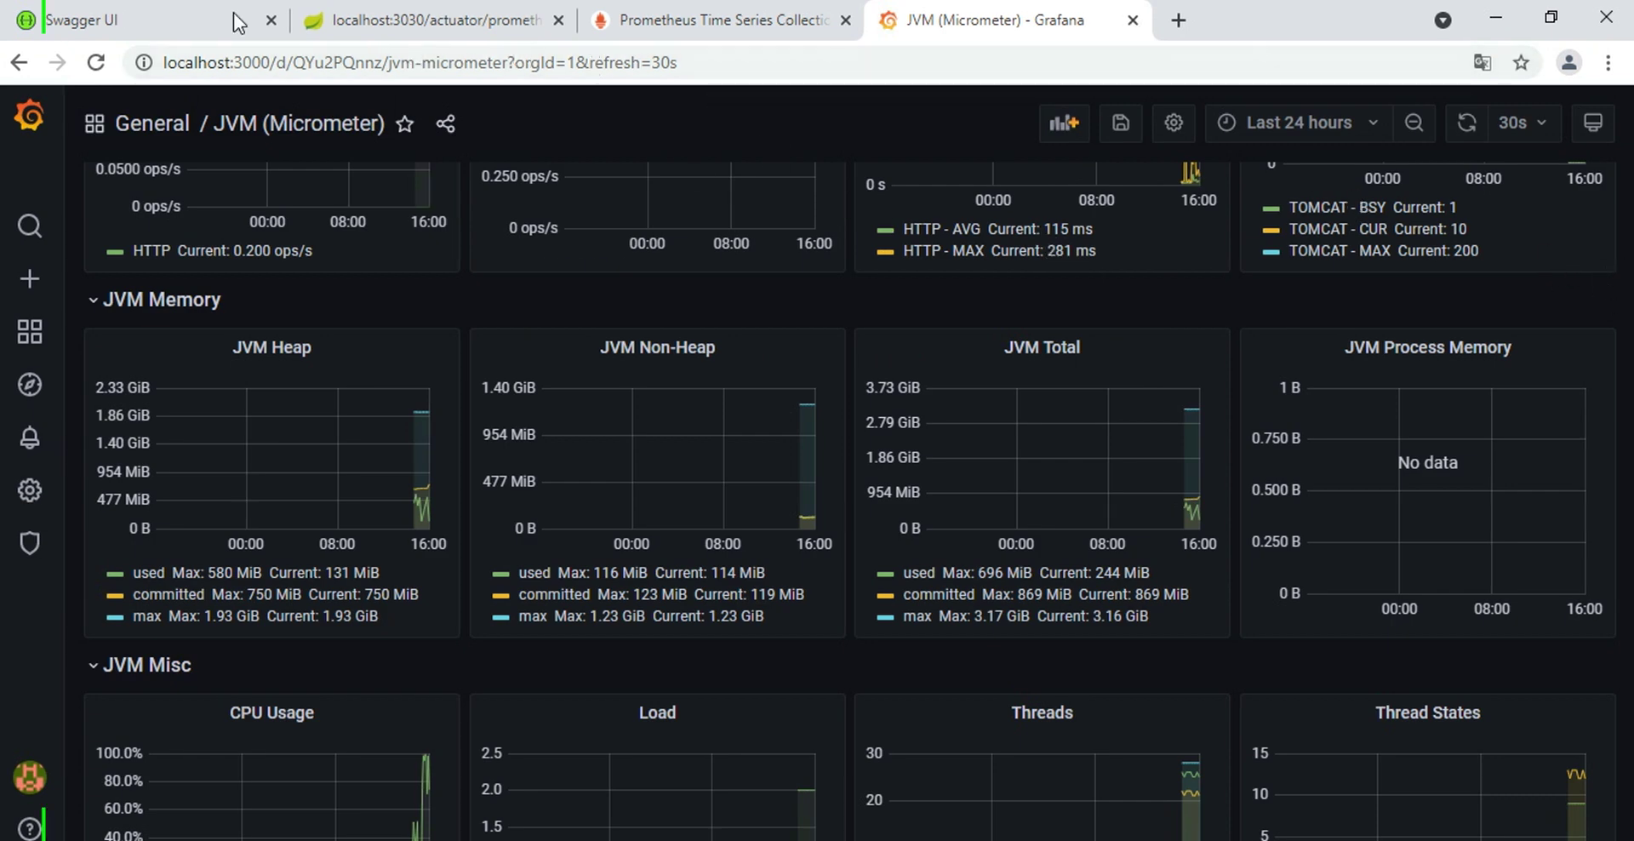
pyautogui.click(127, 19)
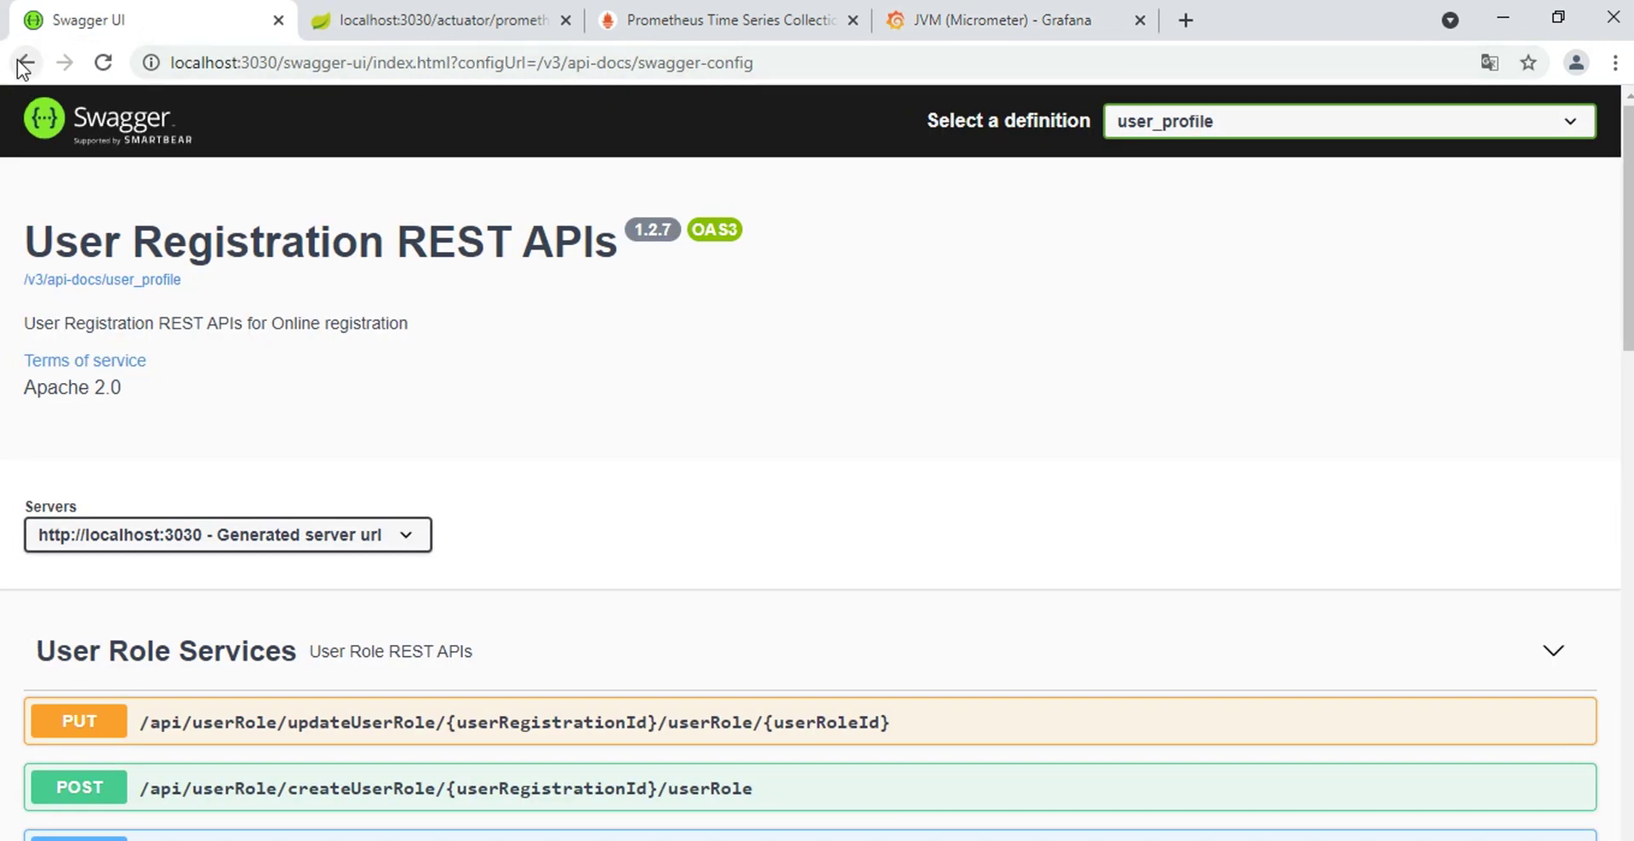
# - Reload the User Registration REST APIs Swagger page and scroll down to the Schemas section
pyautogui.click(835, 75)
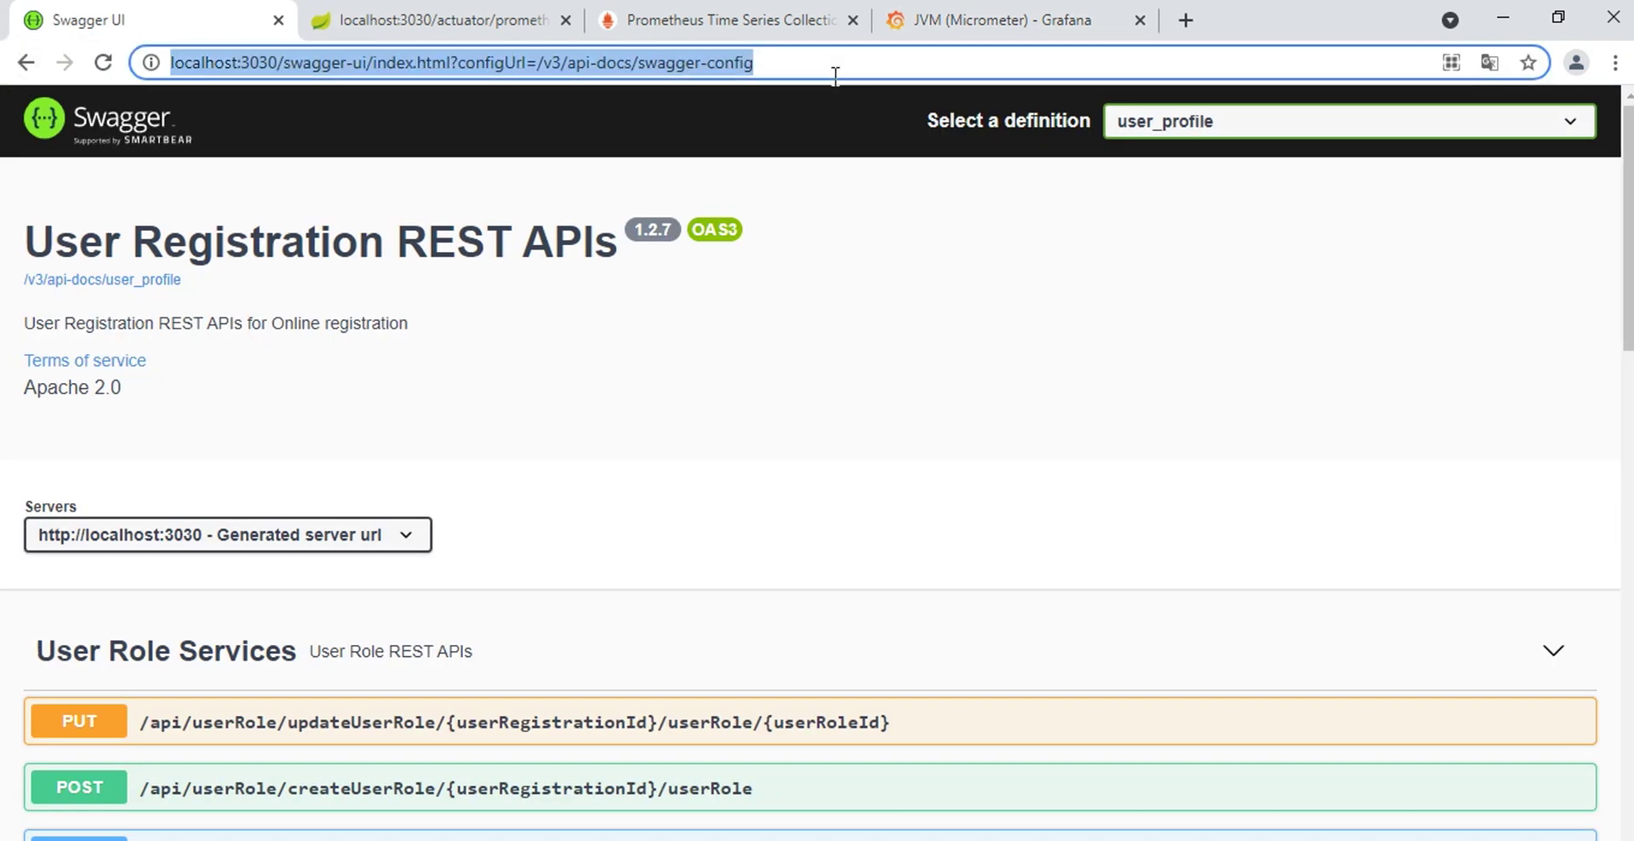
pyautogui.press('Return')
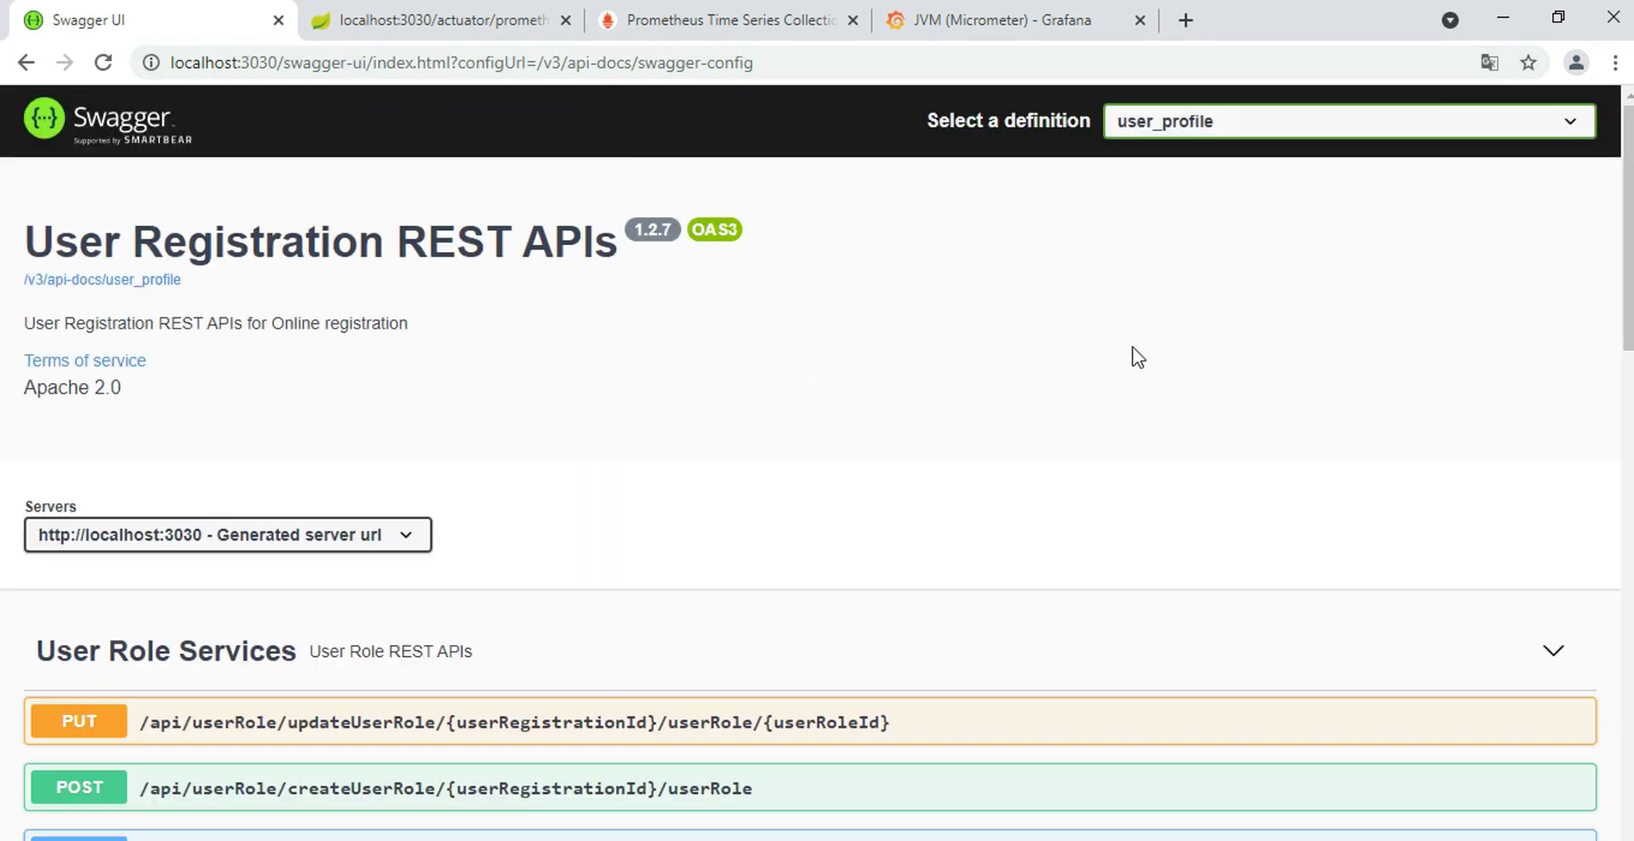
pyautogui.moveTo(1627, 285); pyautogui.dragTo(1616, 558)
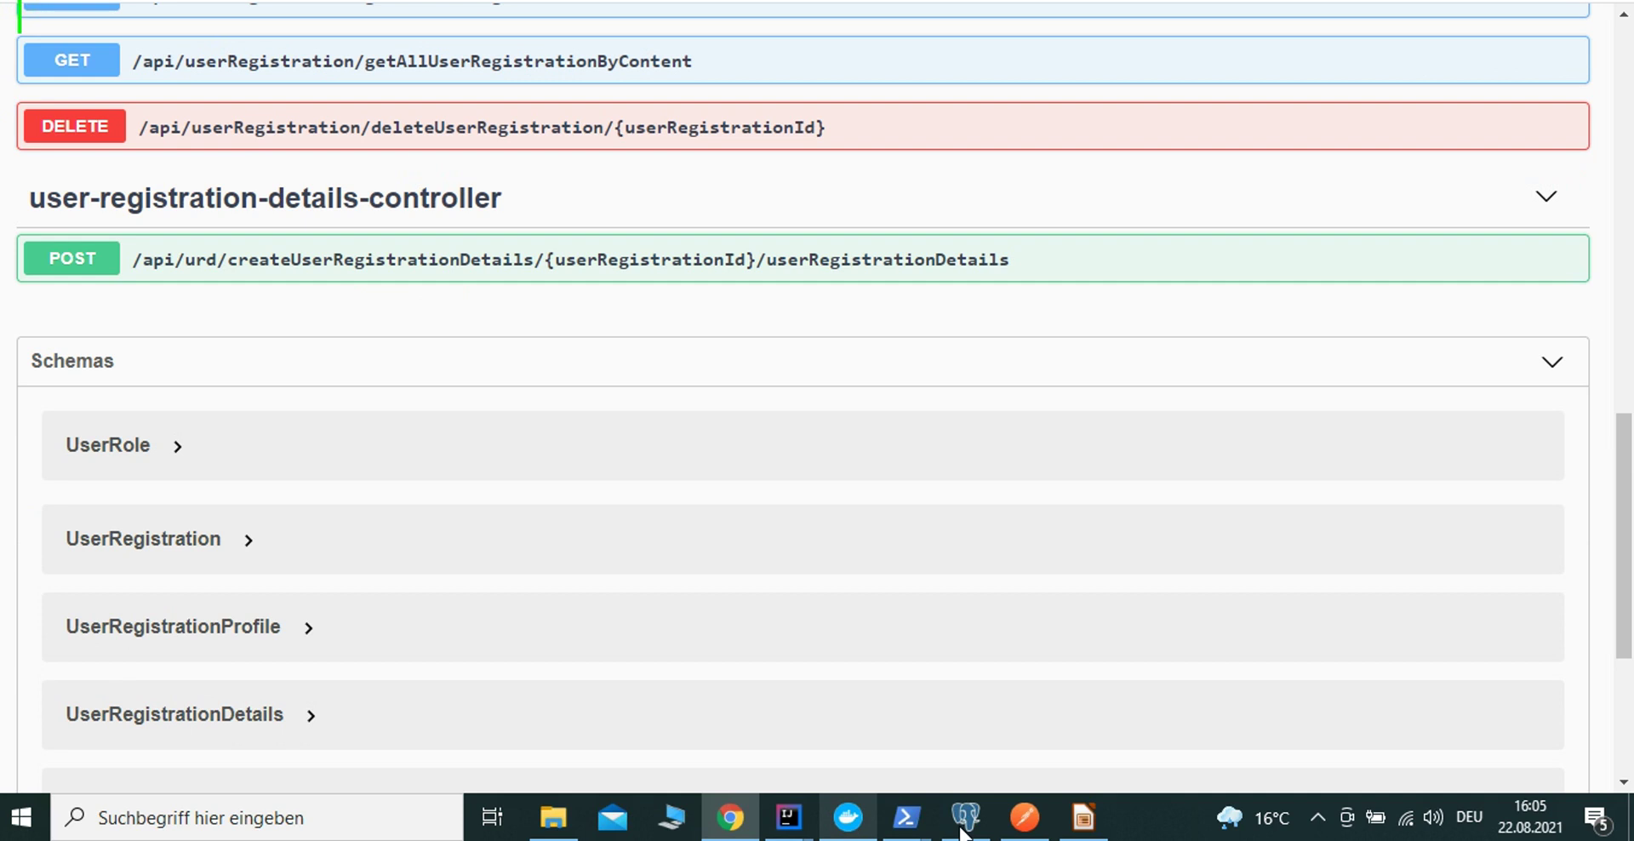
# - Bring the userregistration_flyway pom.xml window forward and enlarge the Run console log
pyautogui.moveTo(805, 834)
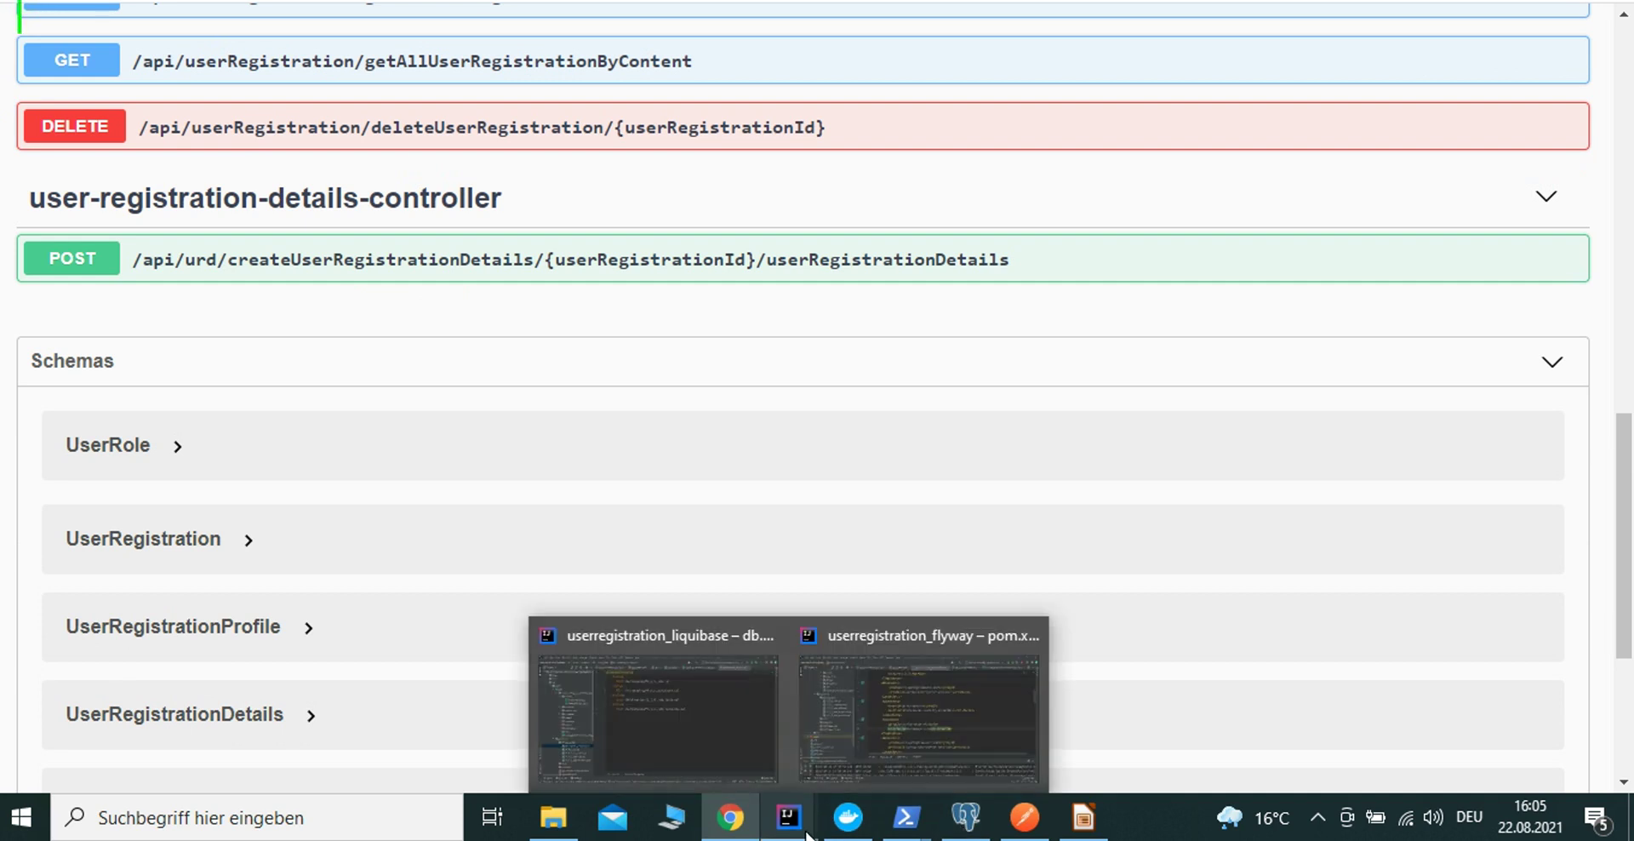
pyautogui.click(914, 688)
pyautogui.moveTo(1269, 634); pyautogui.dragTo(1262, 502)
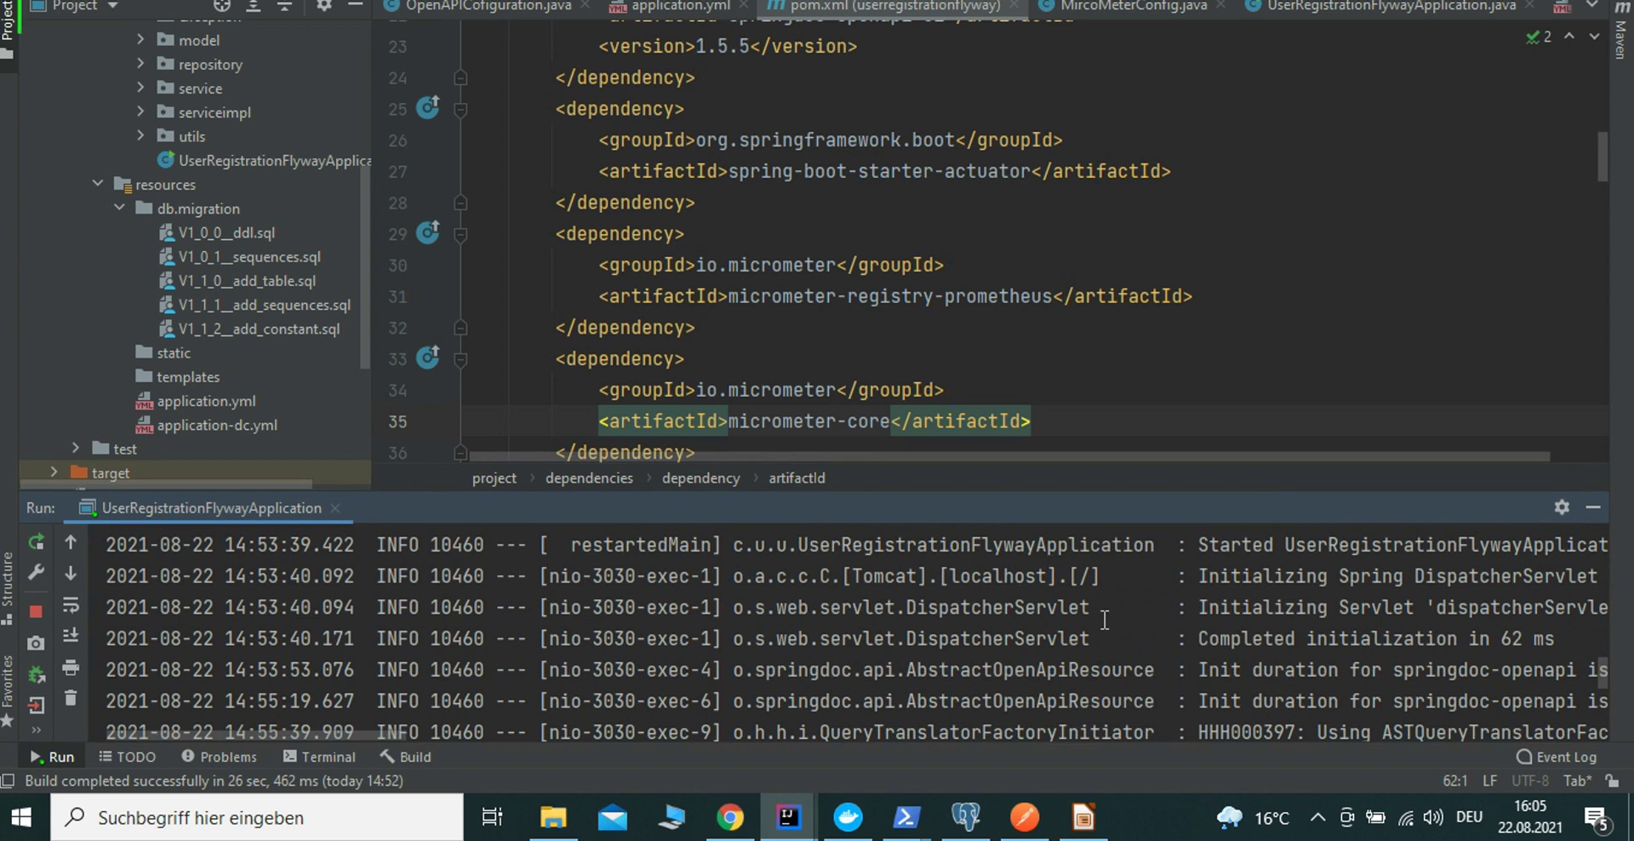
pyautogui.scroll(-10, 1111, 647)
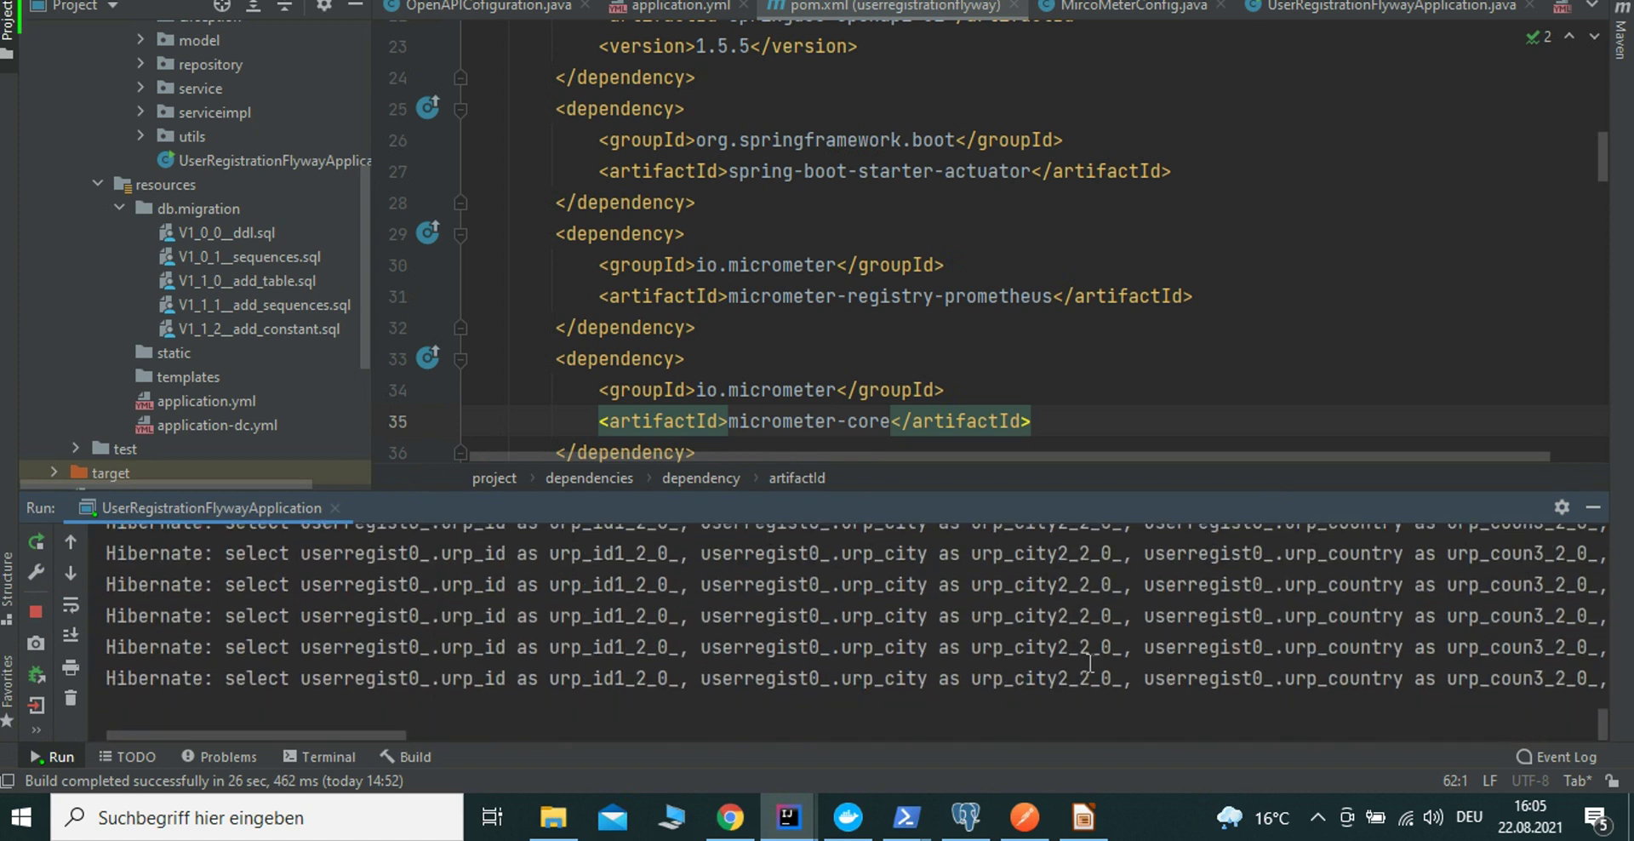
pyautogui.moveTo(1103, 494); pyautogui.dragTo(1103, 500)
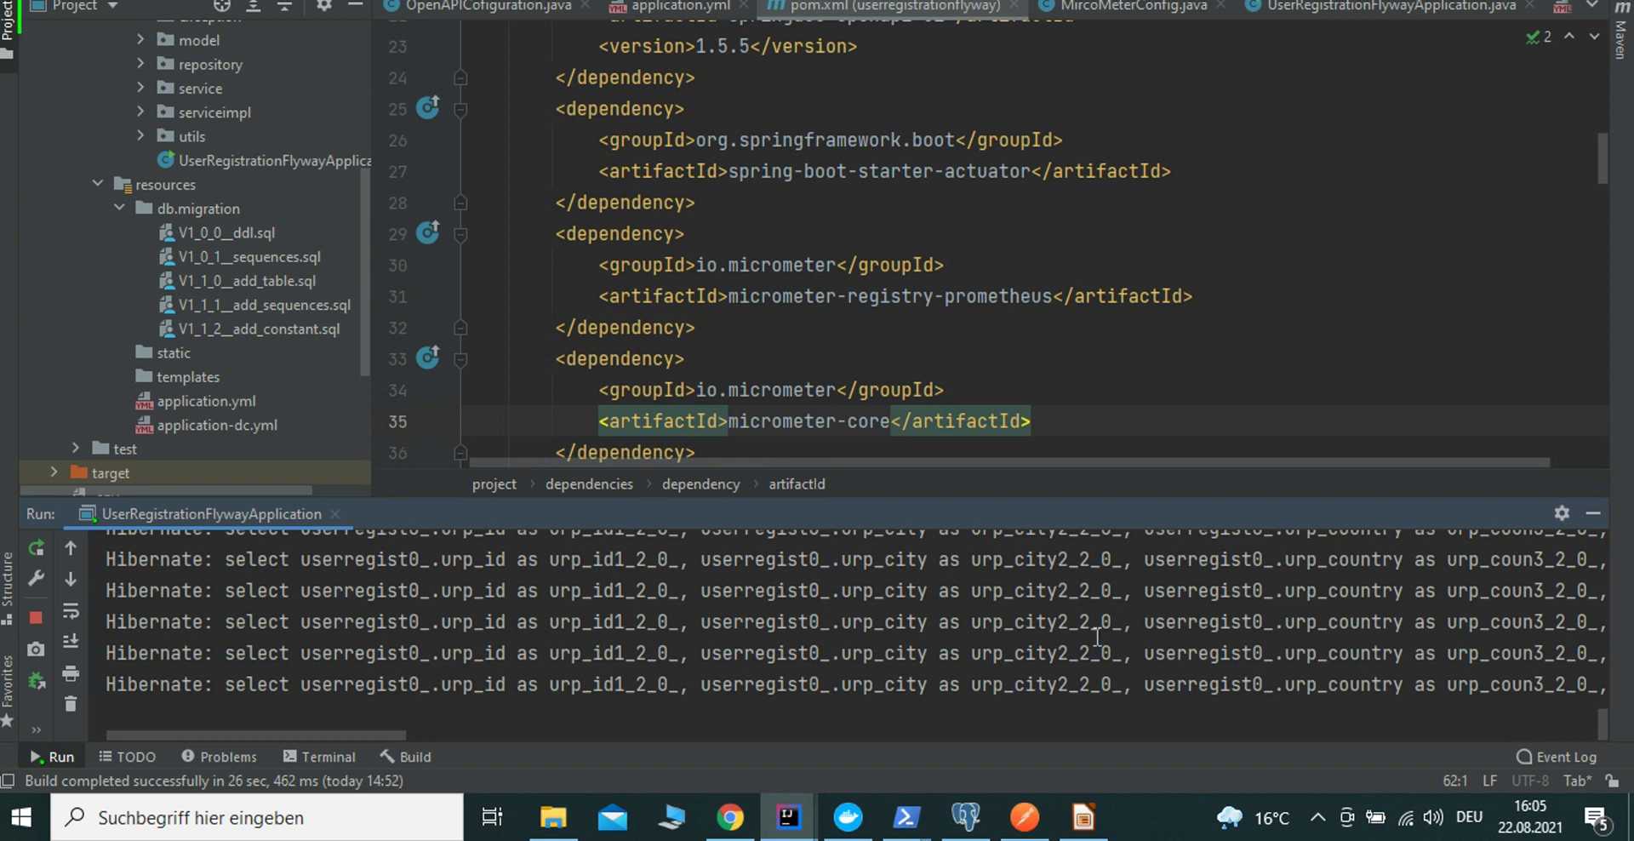
pyautogui.scroll(1, 1097, 637)
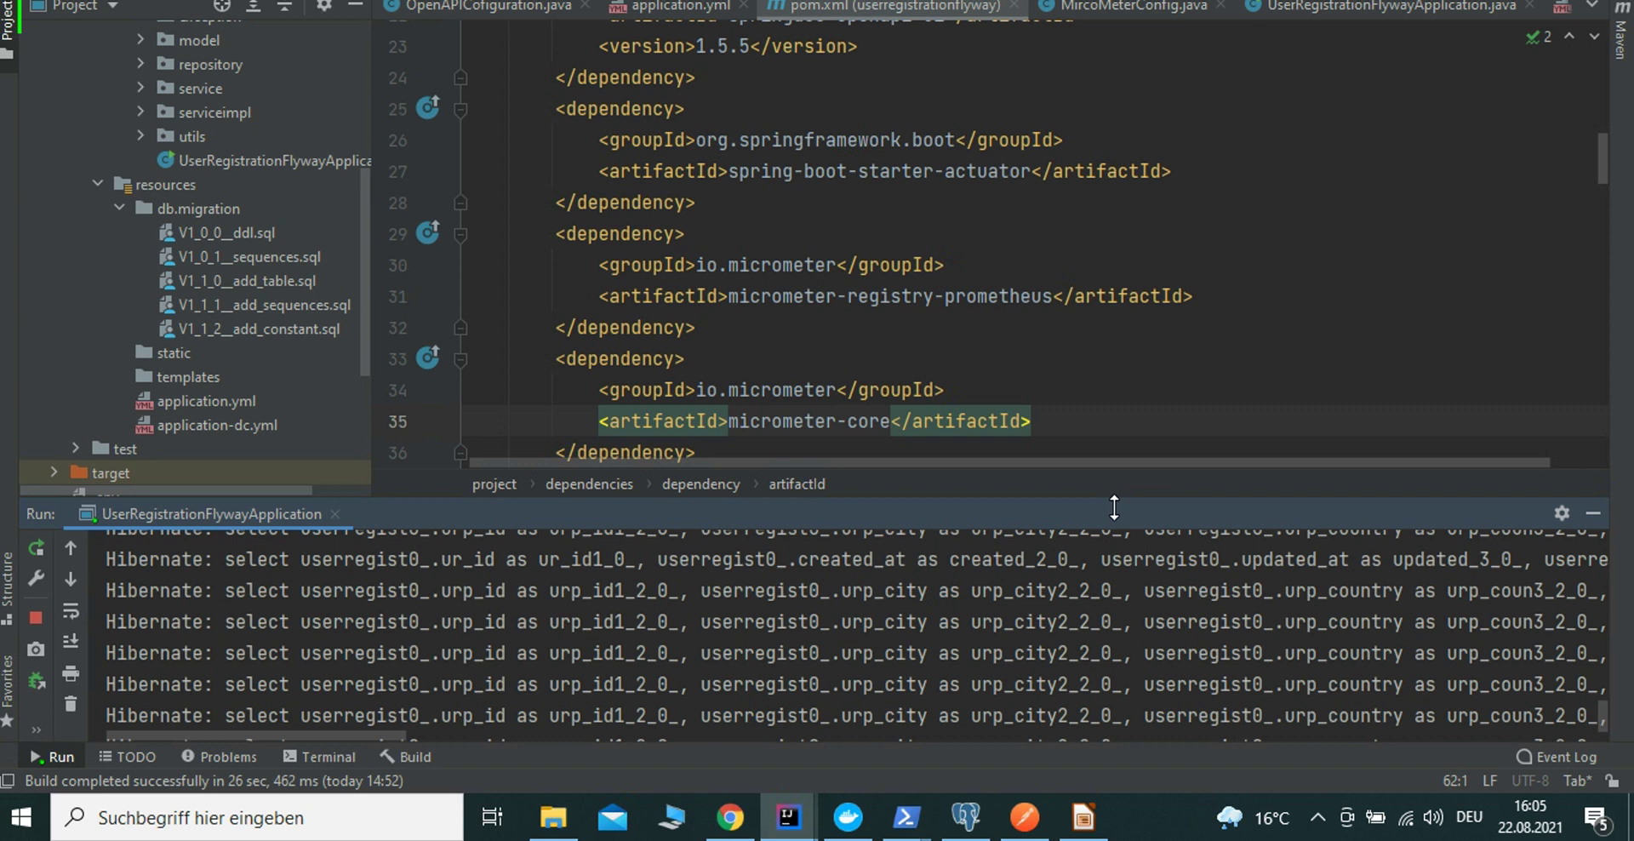
# - Read through the app's startup log on port 3030, then give the pom.xml editor more room
pyautogui.moveTo(1114, 503); pyautogui.dragTo(1096, 294)
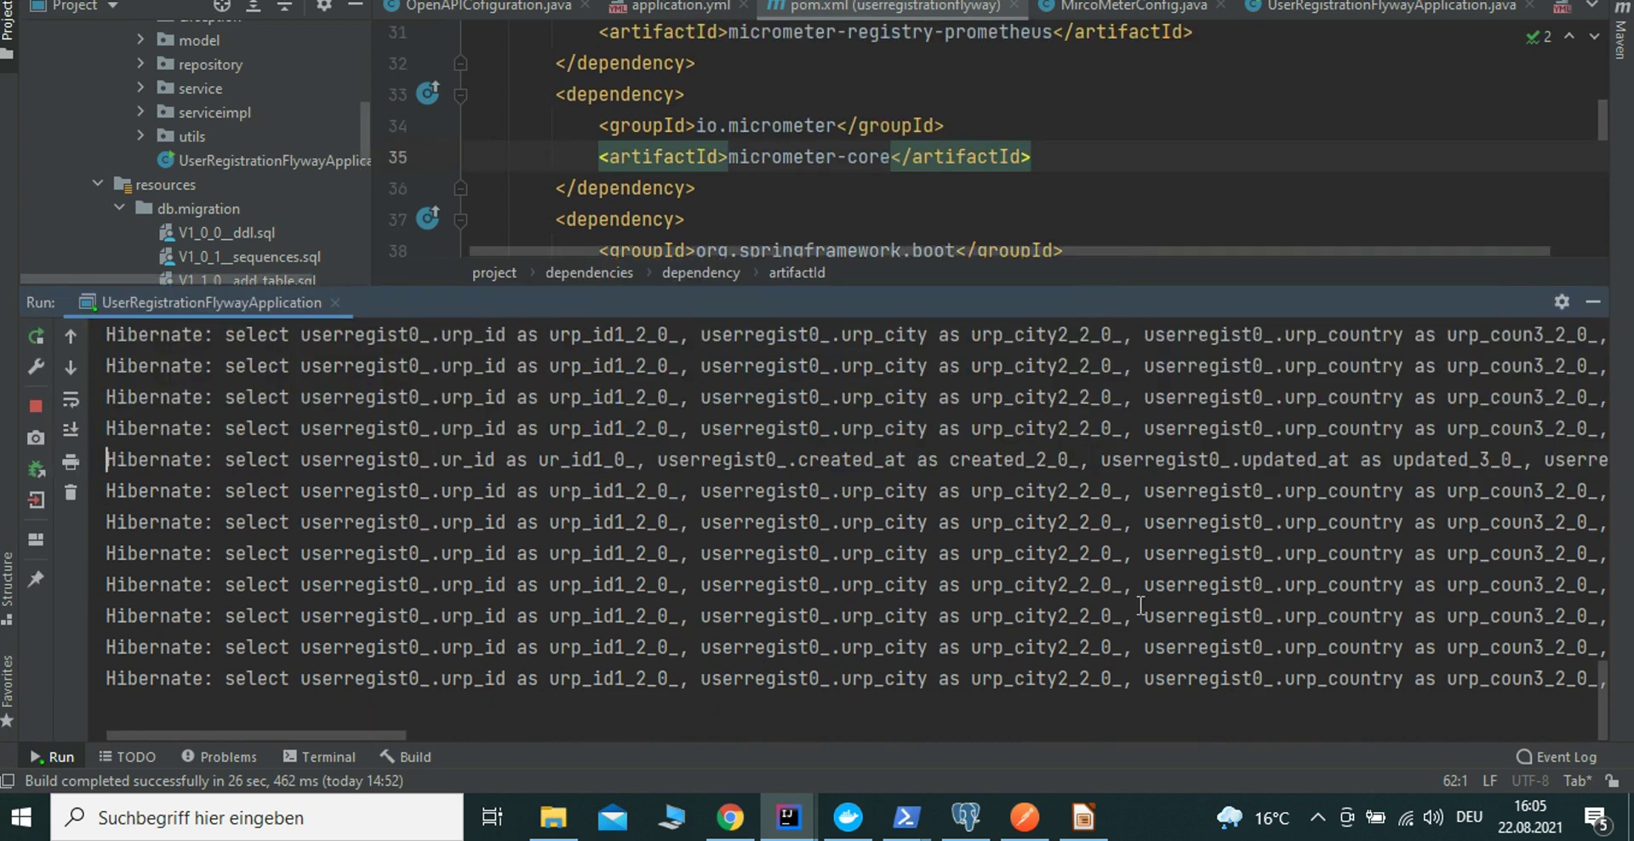
pyautogui.scroll(3, 1140, 604)
pyautogui.scroll(3, 1140, 605)
pyautogui.scroll(-5, 1143, 587)
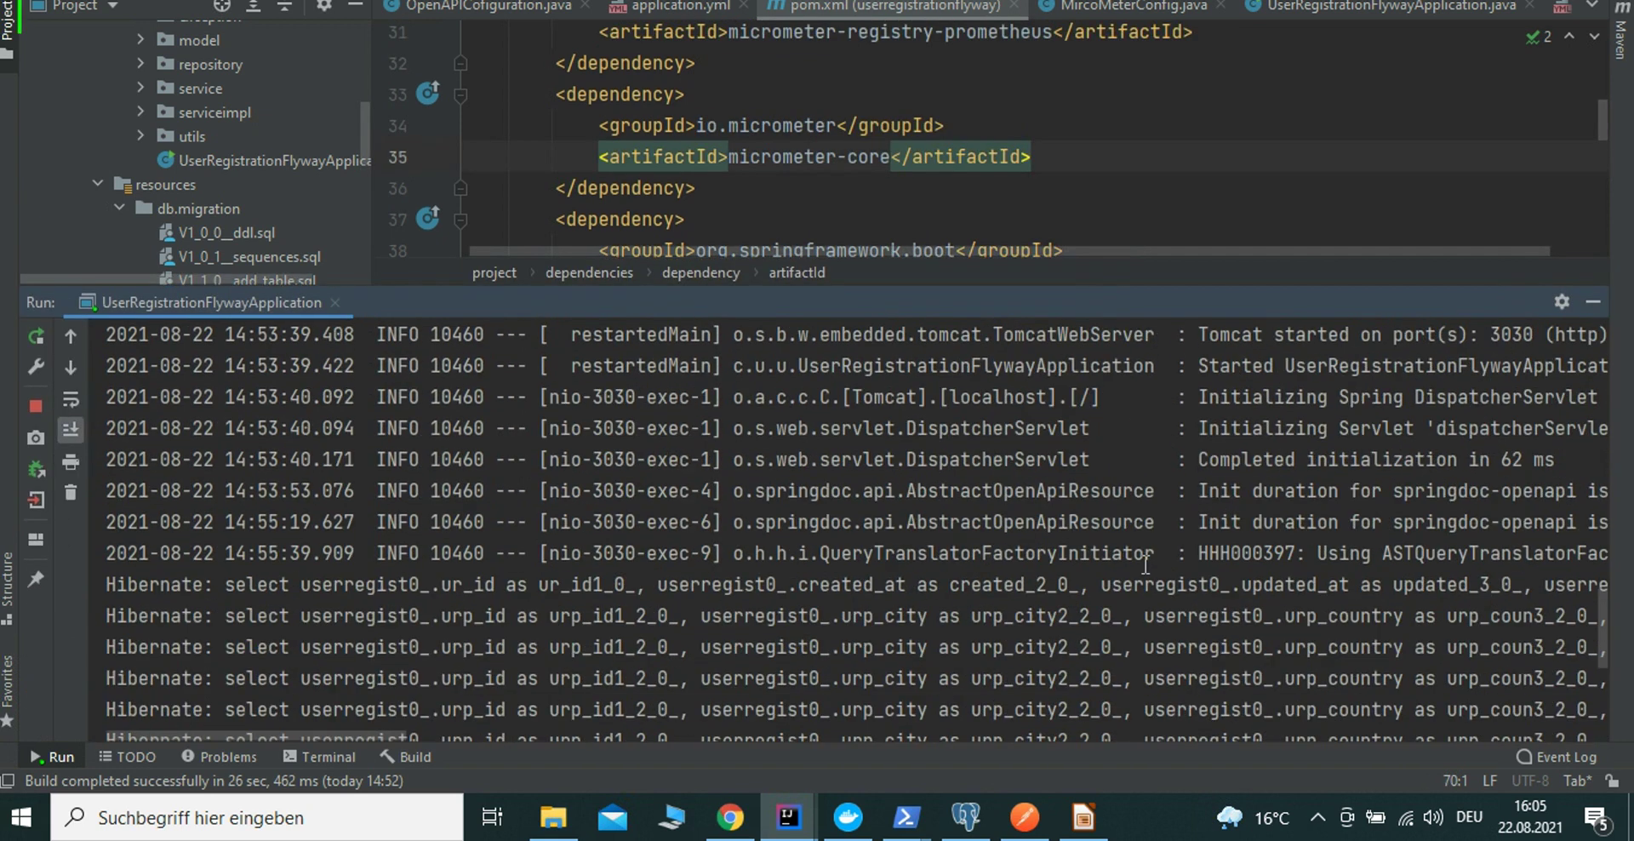
pyautogui.moveTo(1204, 288); pyautogui.dragTo(1186, 575)
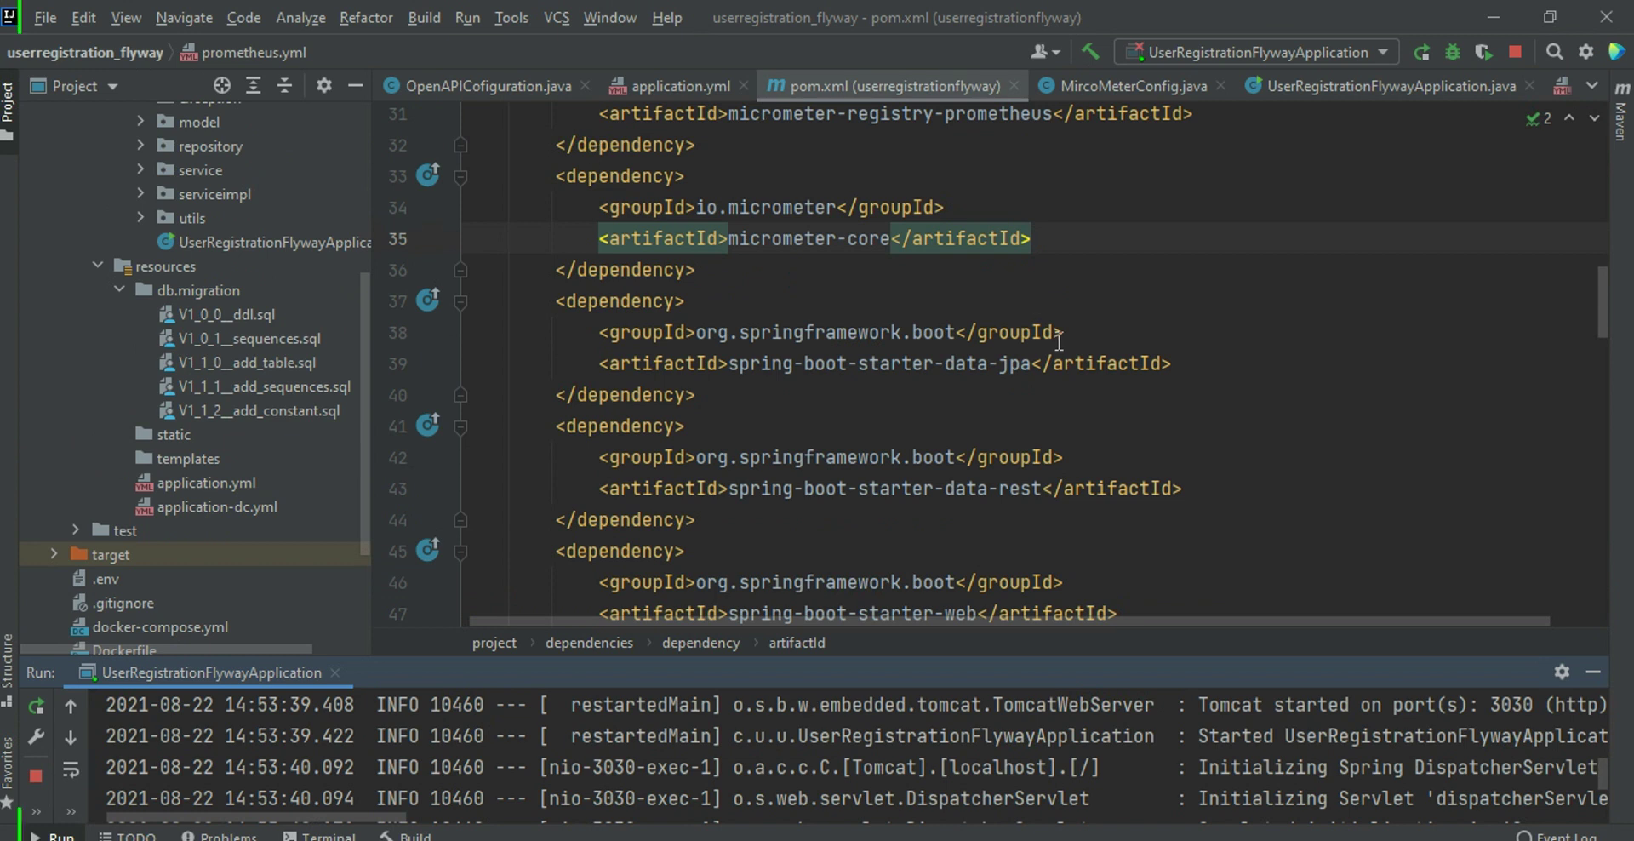
pyautogui.moveTo(1059, 341)
pyautogui.moveTo(1177, 670)
pyautogui.mouseDown()
pyautogui.moveTo(1175, 700)
pyautogui.moveTo(1176, 683)
pyautogui.mouseUp()
pyautogui.moveTo(366, 426); pyautogui.dragTo(362, 522)
pyautogui.scroll(1, 361, 518)
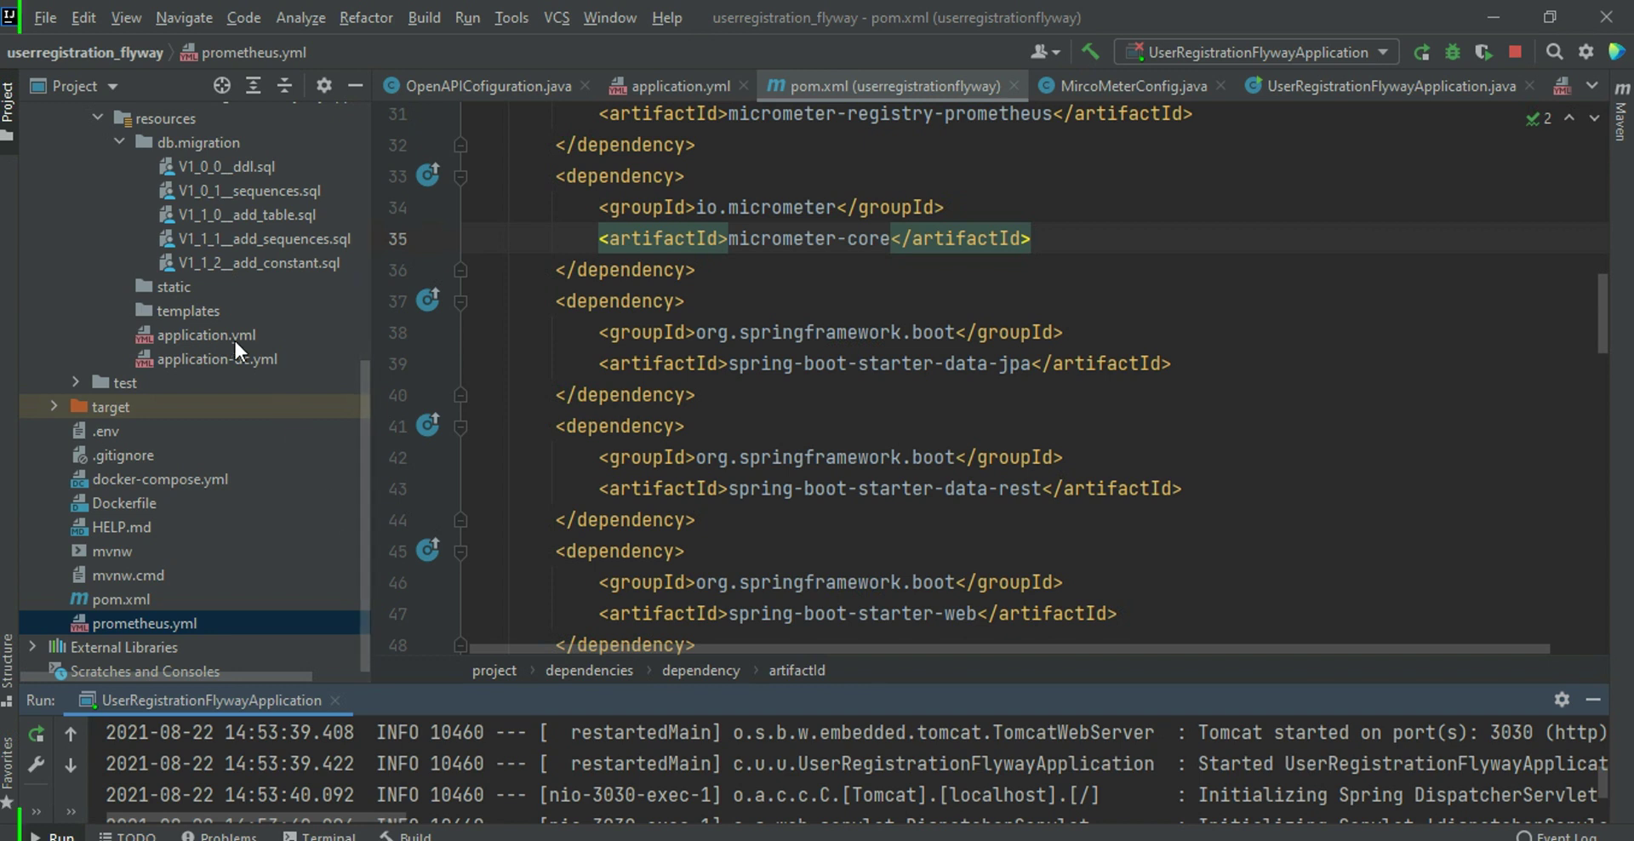
pyautogui.click(50, 405)
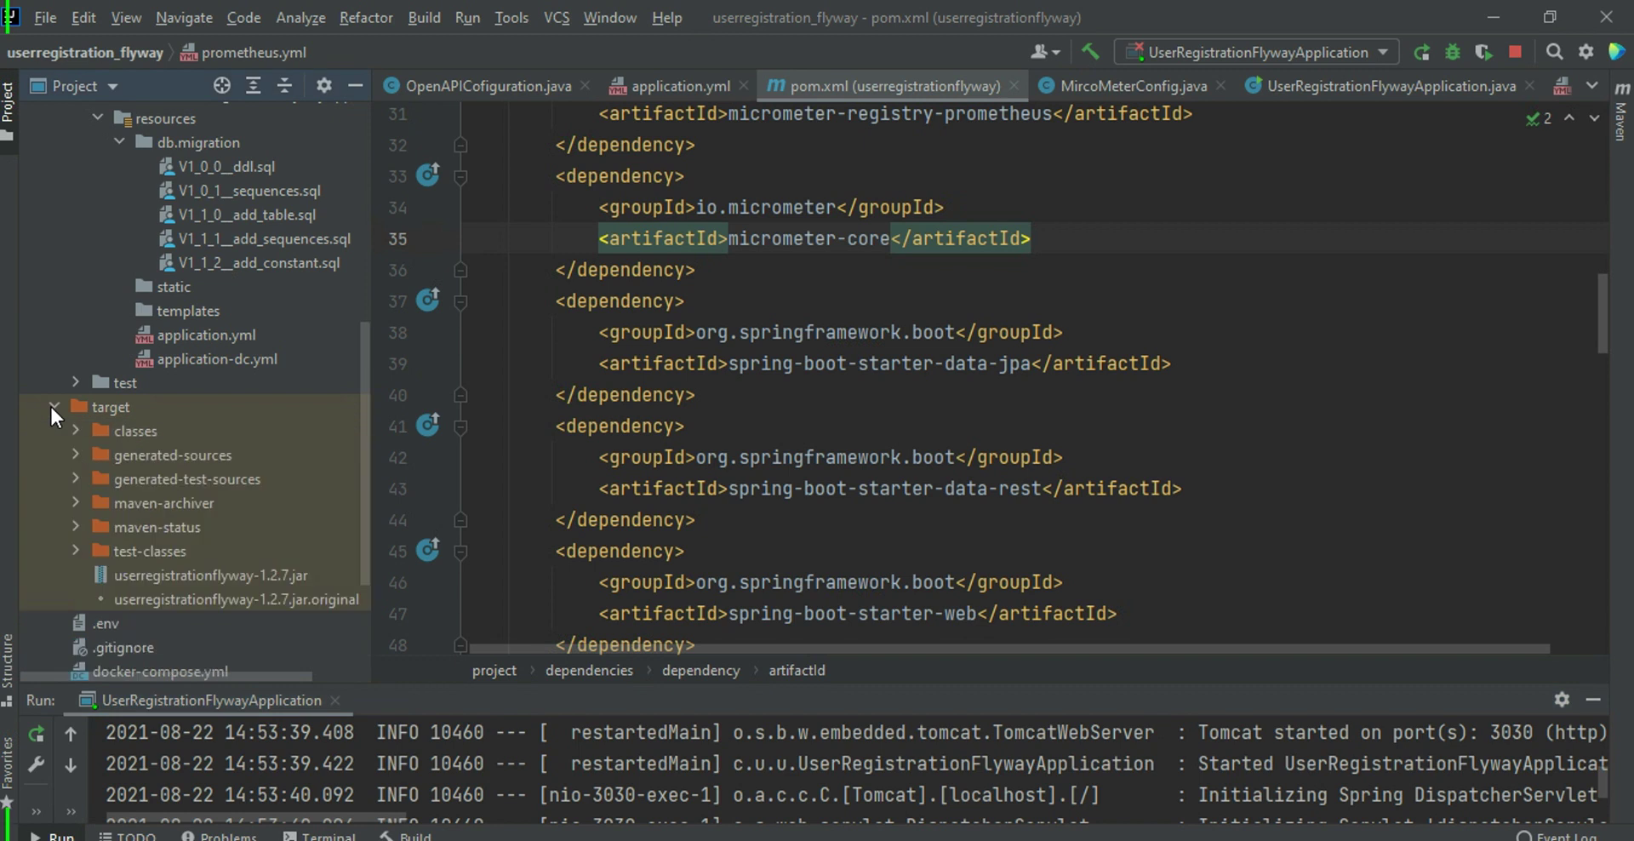
pyautogui.click(51, 406)
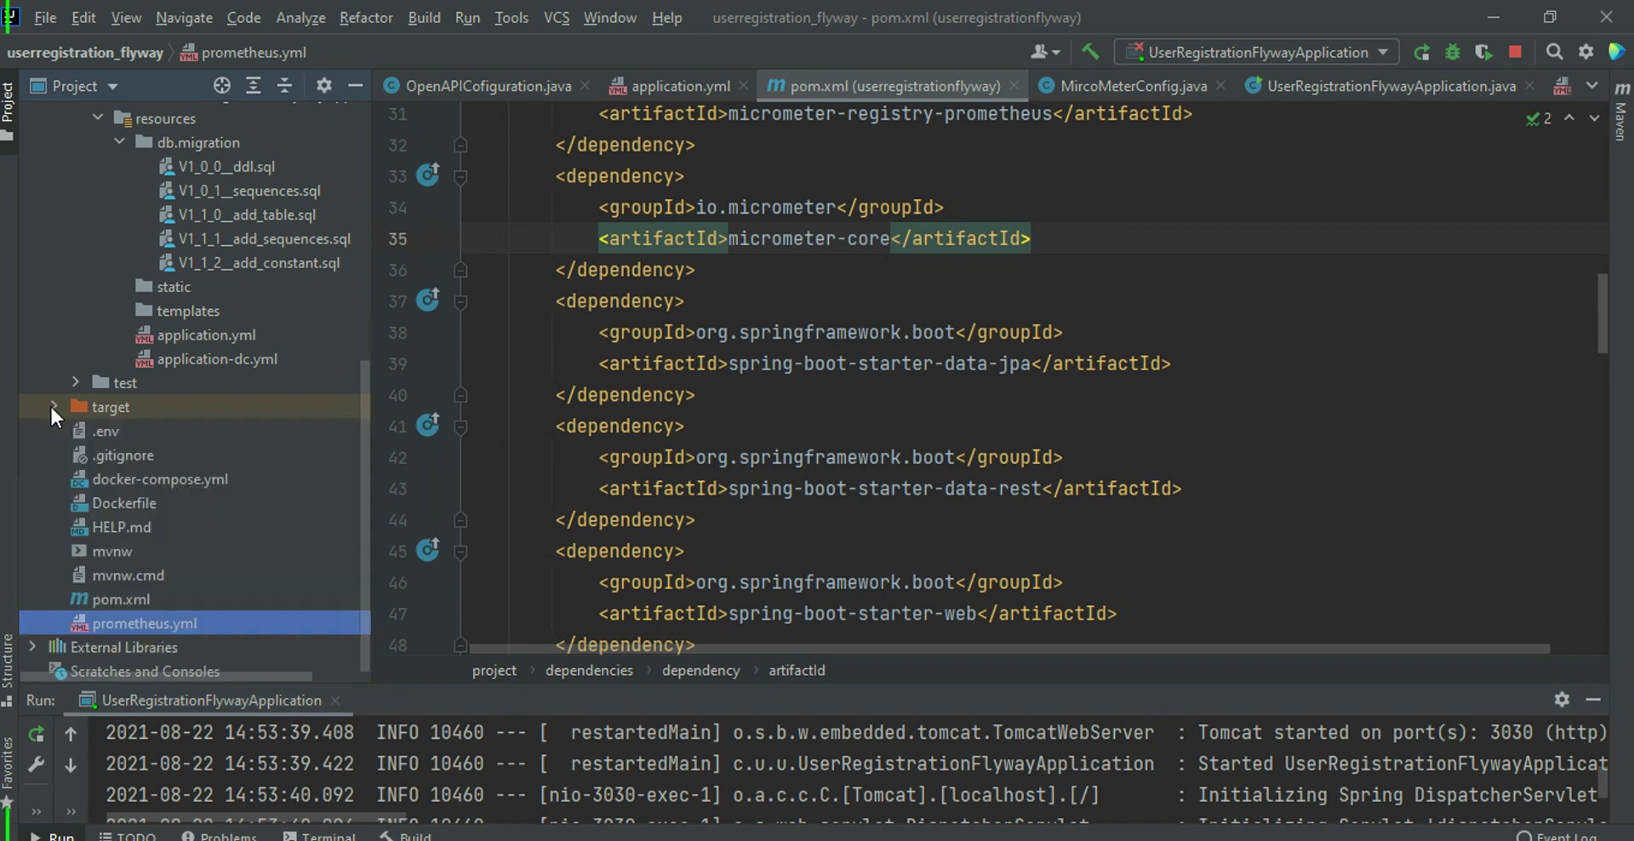